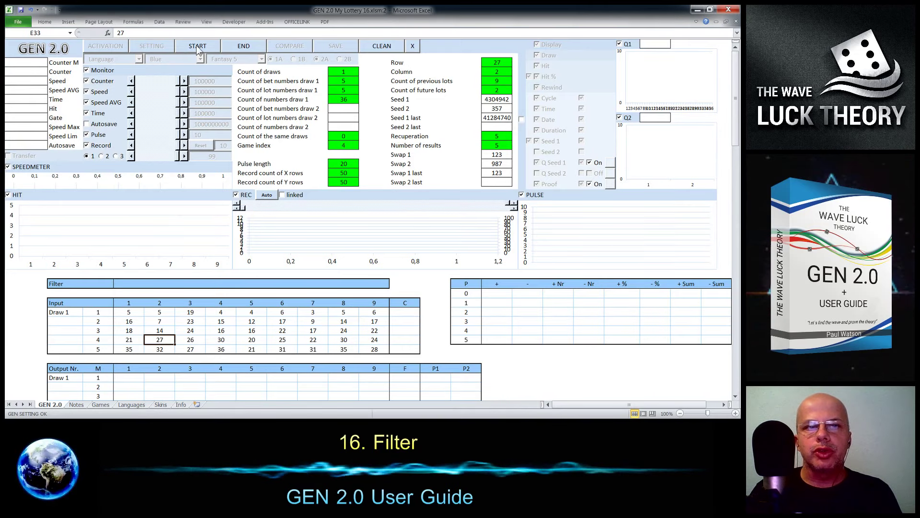
- Enter 6 as the filter value for column 1 and try to start the generator
left_click(126, 284)
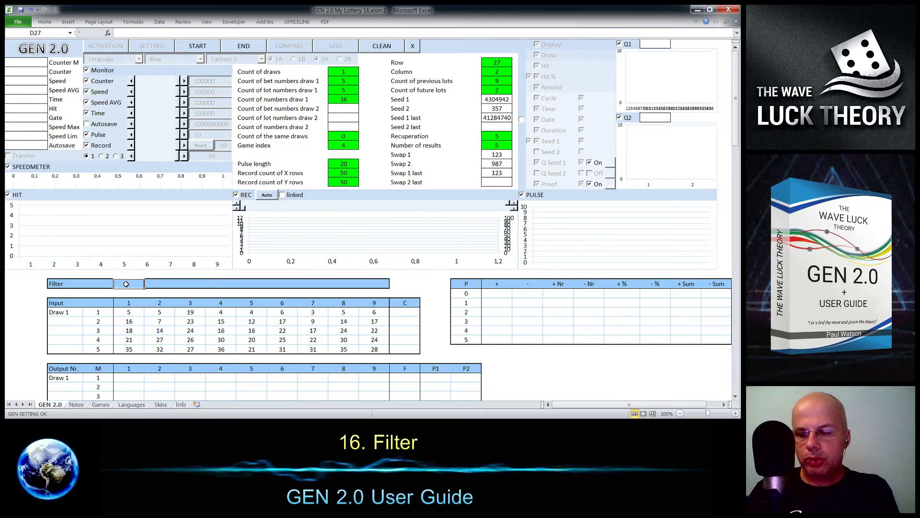
type("6")
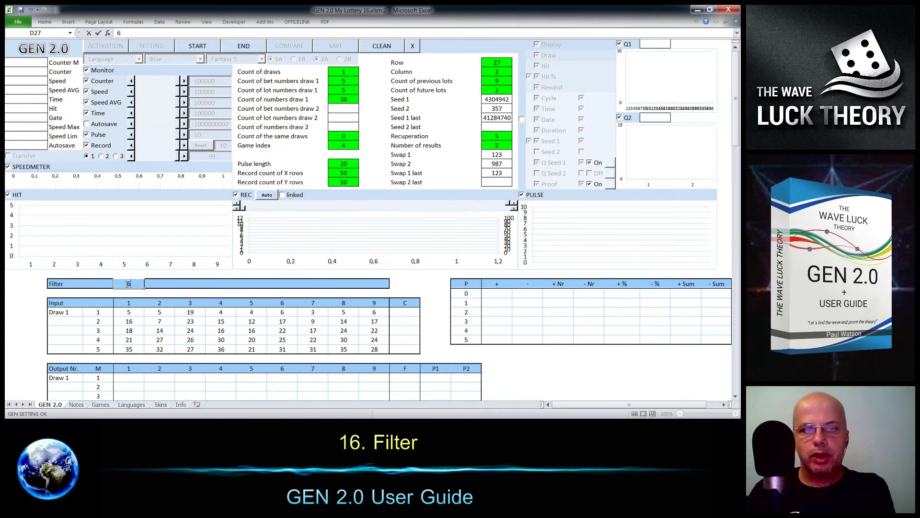
left_click(202, 283)
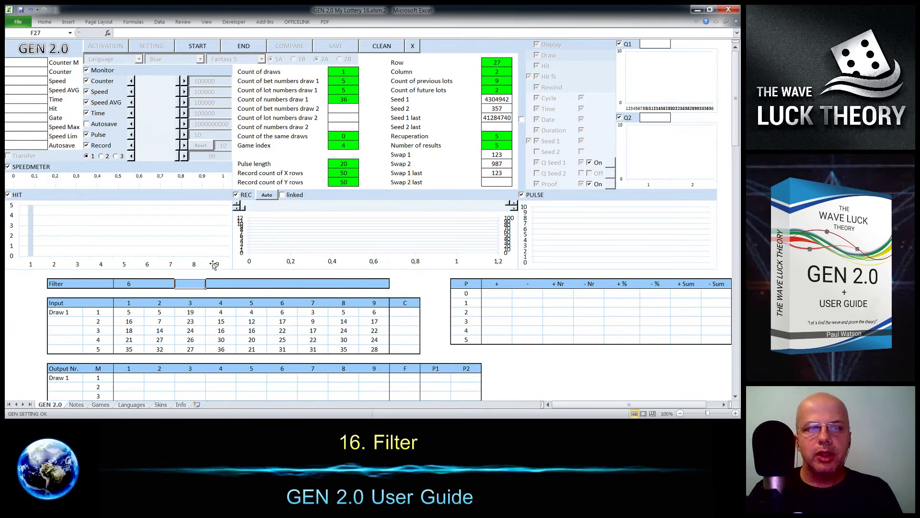
left_click(198, 48)
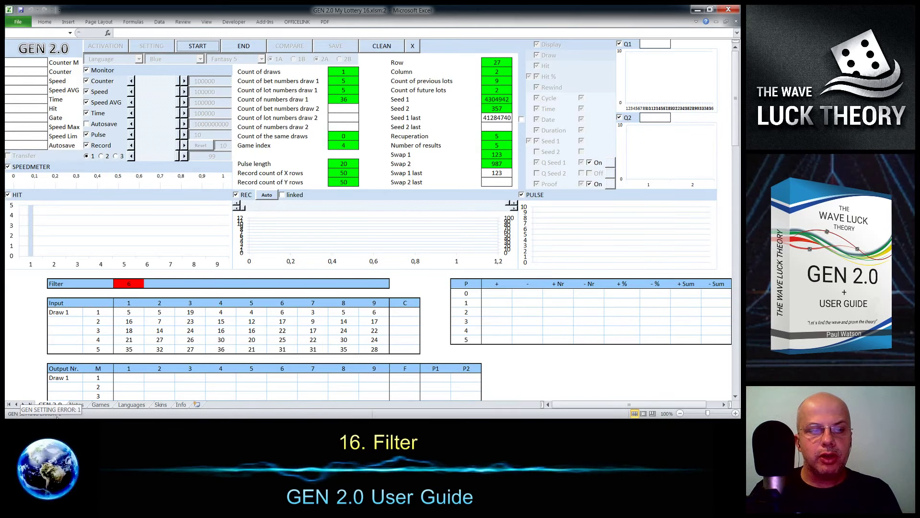
- Clear the column 1 filter value, and enter 0 as the filter for columns 1 and 2
left_click(138, 287)
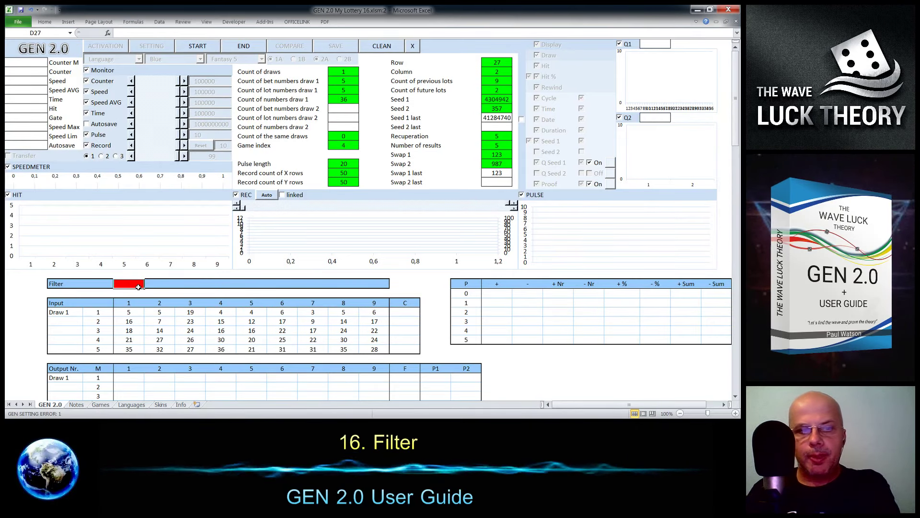
left_click(159, 286)
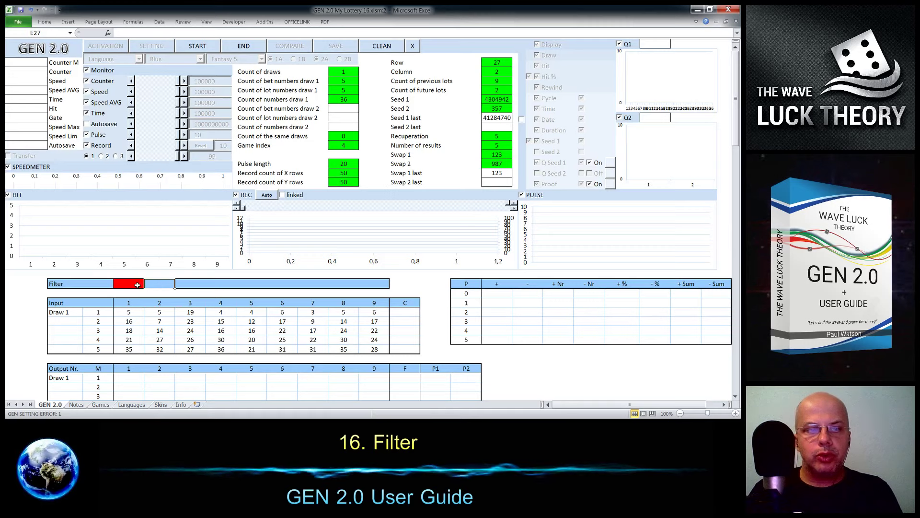
left_click(137, 285)
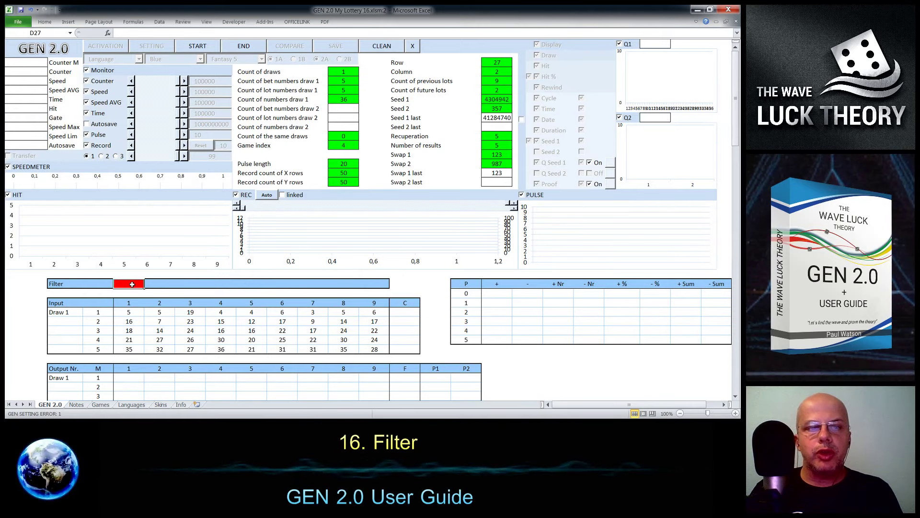
type("0")
left_click(171, 285)
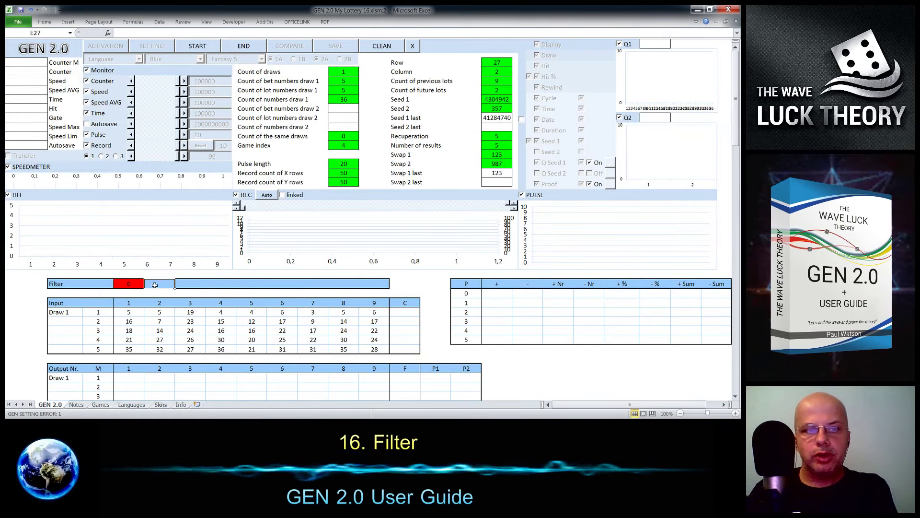
type("0")
left_click(185, 284)
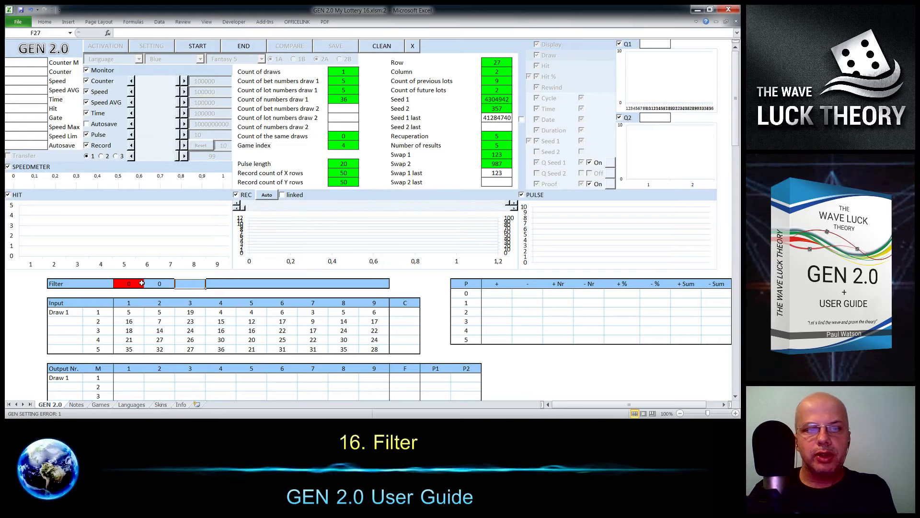
- Set the filter value to 5 in all nine columns and start the generator
mouse_move(139, 280)
left_mouse_down()
mouse_move(182, 282)
mouse_move(136, 285)
left_mouse_up()
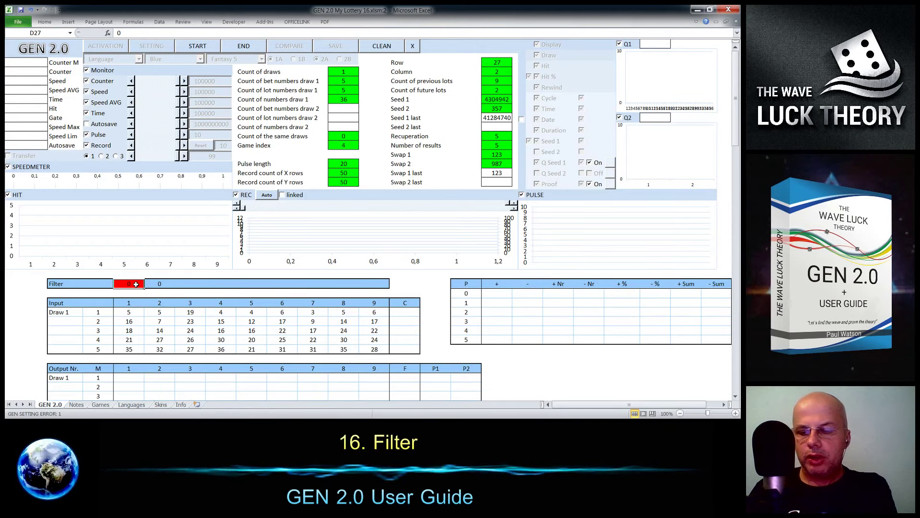
type("5")
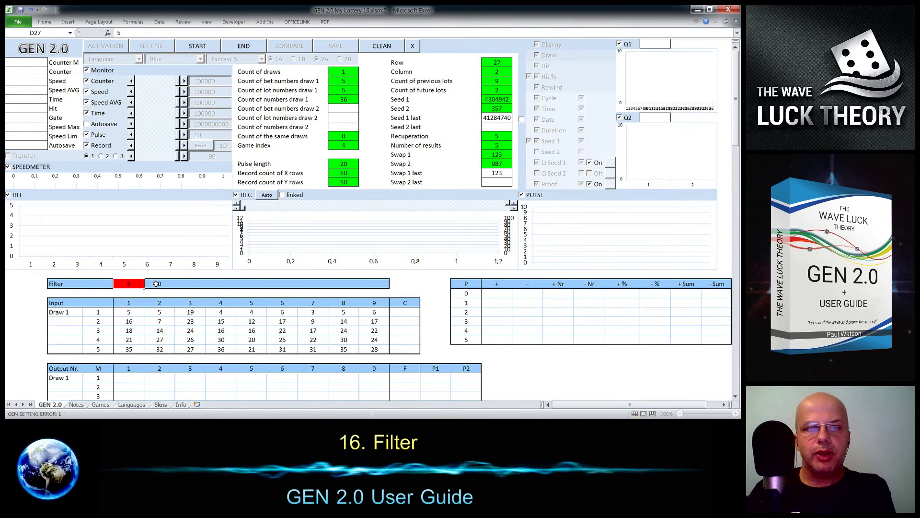
left_click(156, 284)
left_click(218, 282)
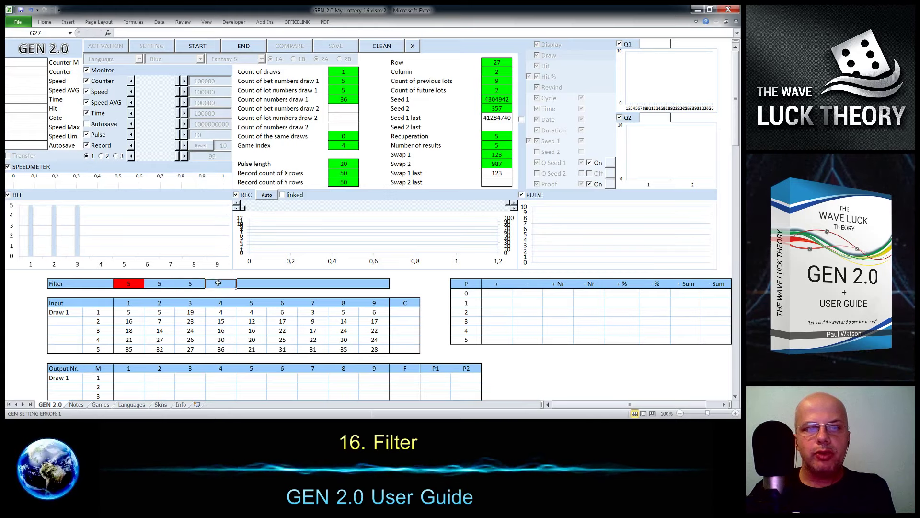
type("5")
left_click(251, 283)
type("5")
left_click(280, 283)
type("5")
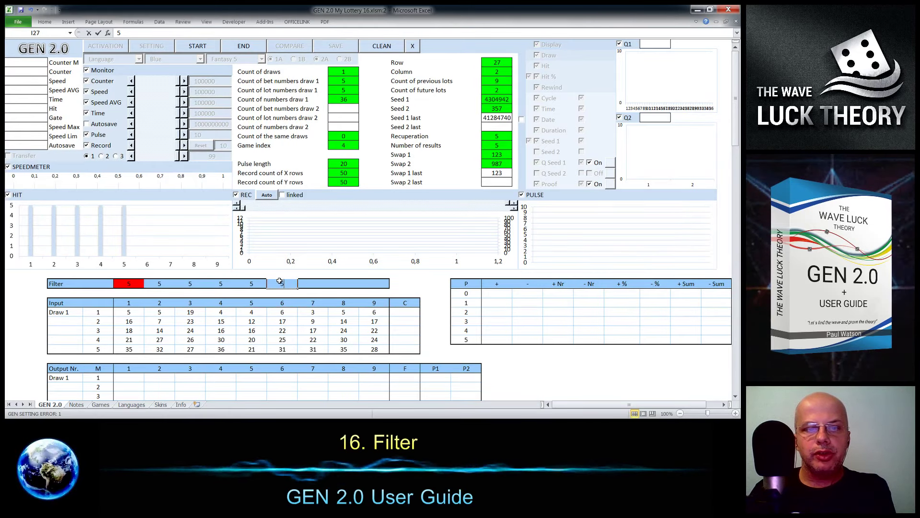
left_click(311, 283)
type("5")
left_click(343, 283)
type("5")
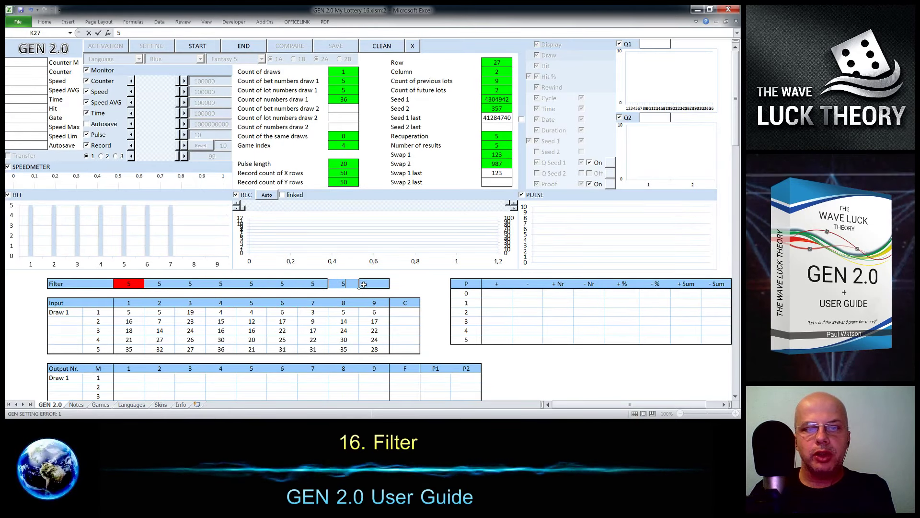
left_click(365, 283)
type("5")
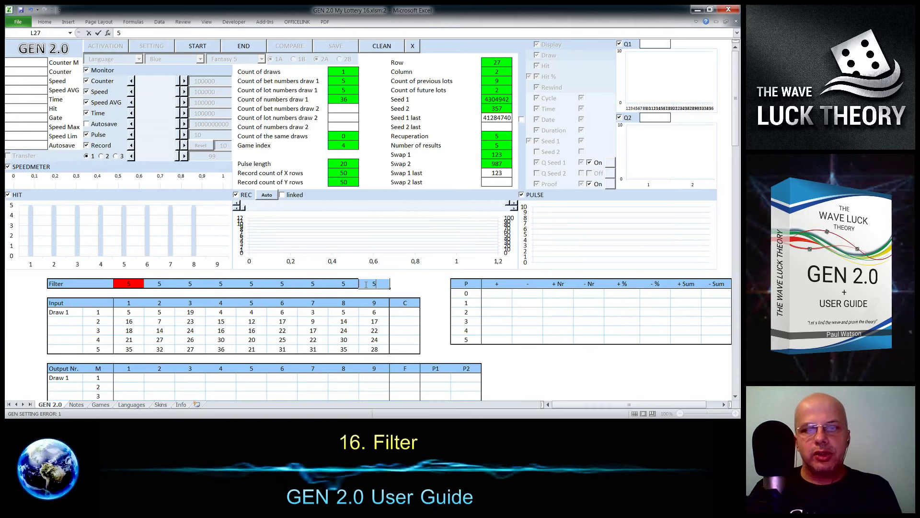
left_click(338, 284)
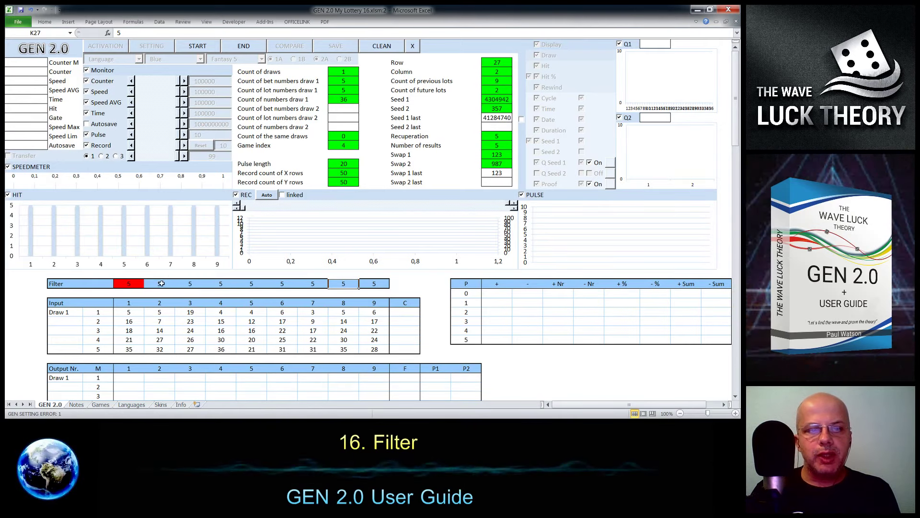
left_click(135, 284)
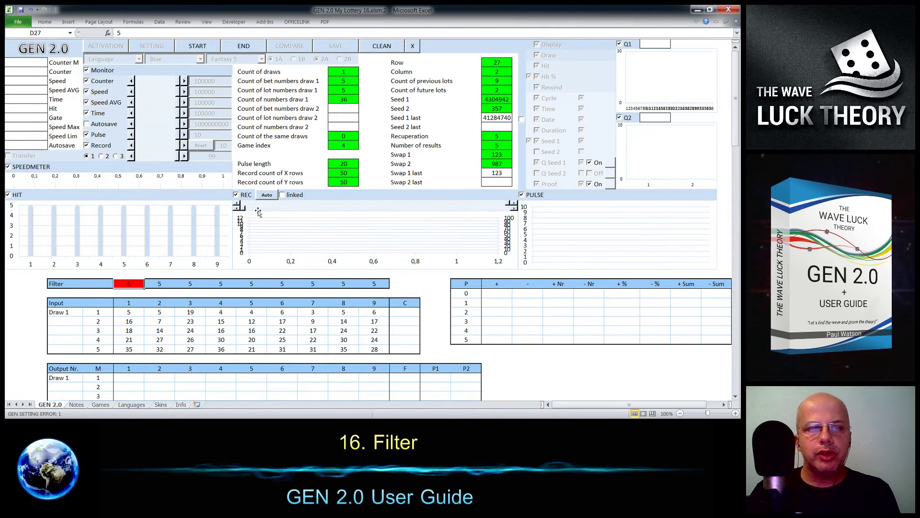
left_click(198, 46)
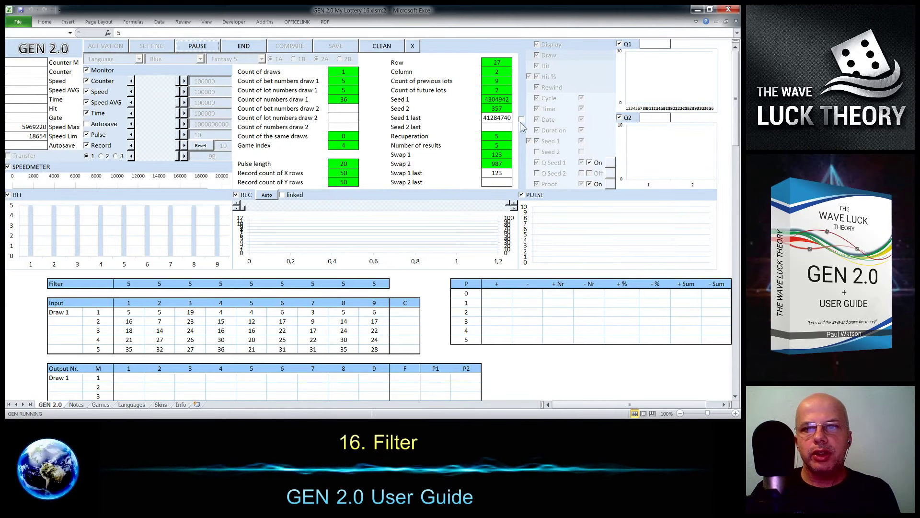
- Examine the first output column of Draw 1 and the HIT chart while the generator is running
scroll(472, 186, "down", 6)
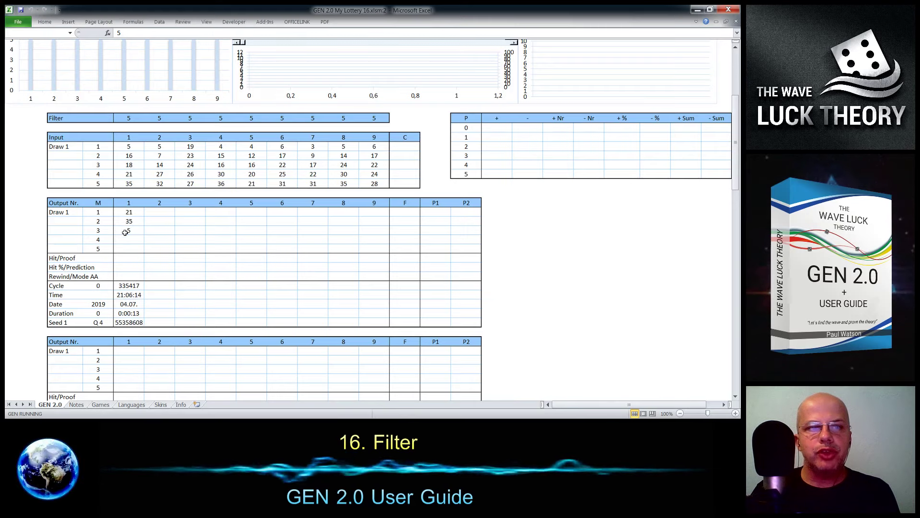
scroll(125, 232, "up", 6)
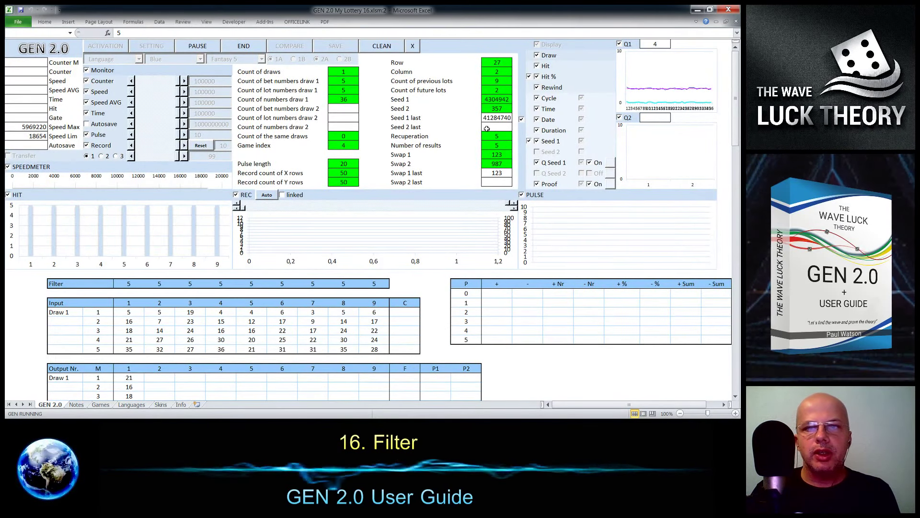
scroll(133, 230, "down", 2)
scroll(134, 230, "down", 2)
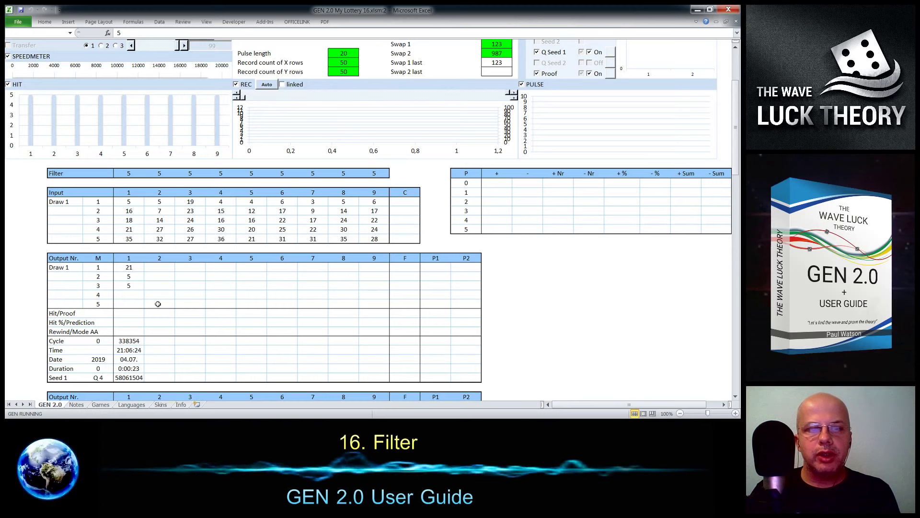
scroll(158, 304, "up", 4)
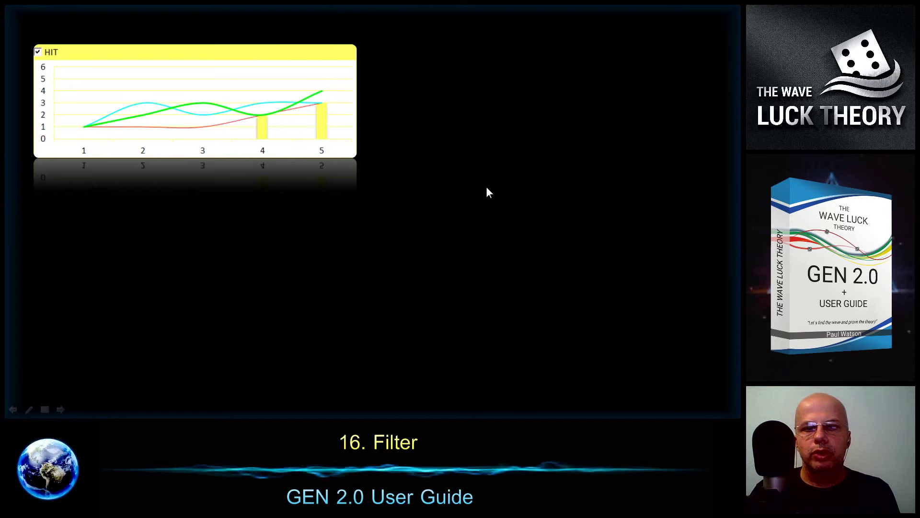
scroll(487, 186, "up", 2)
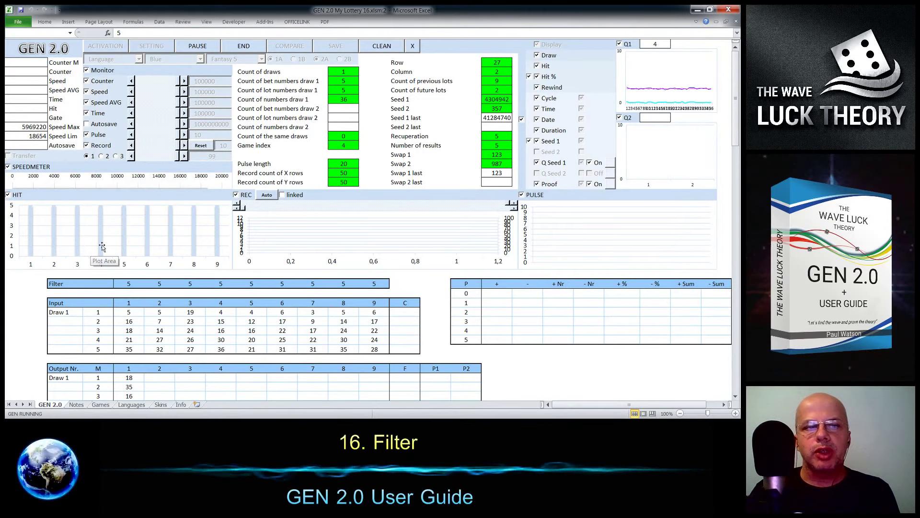
scroll(107, 277, "down", 4)
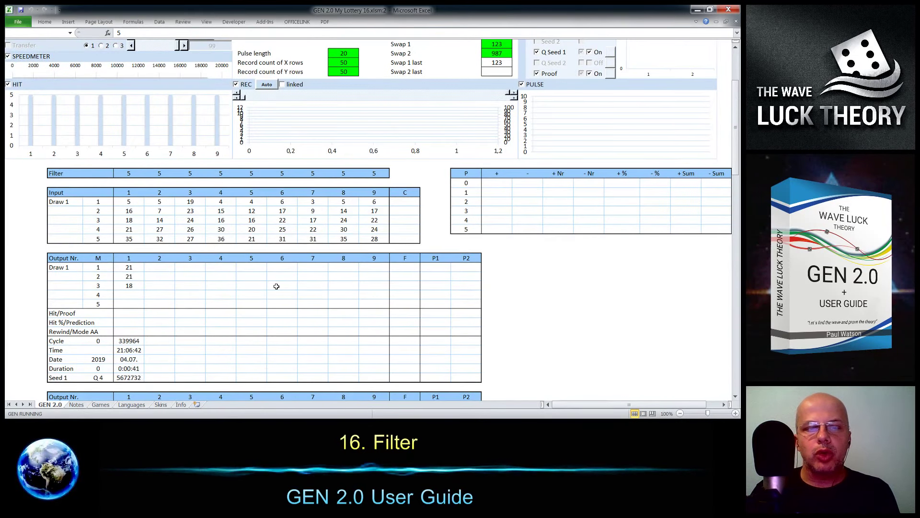
scroll(151, 209, "up", 4)
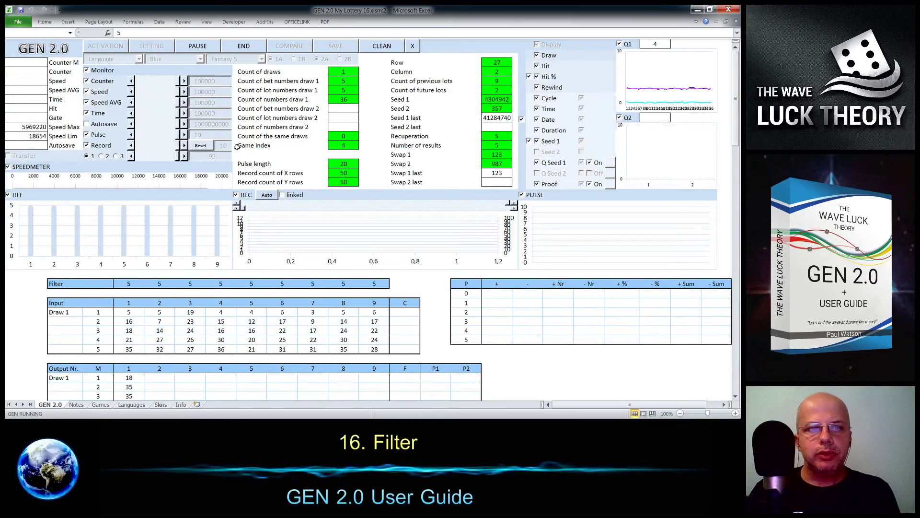
- End the generator run and enable the Transfer option
left_click(232, 44)
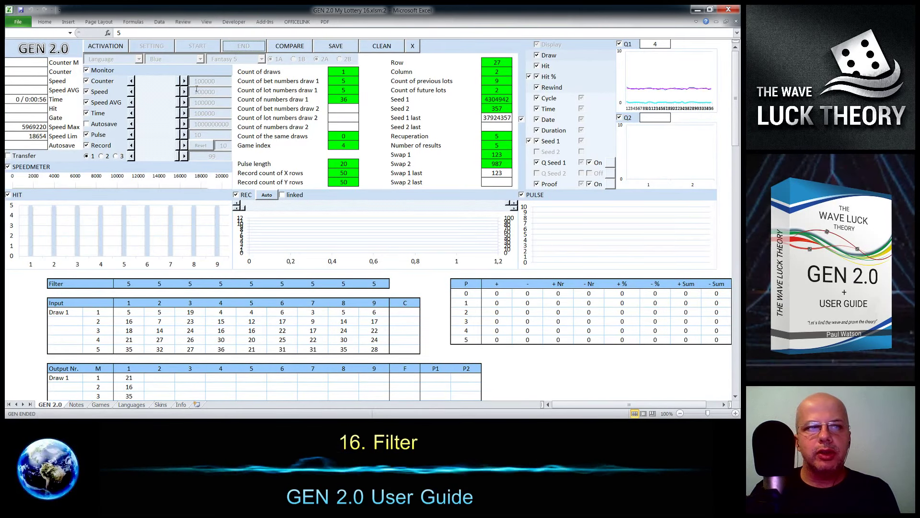
left_click(8, 156)
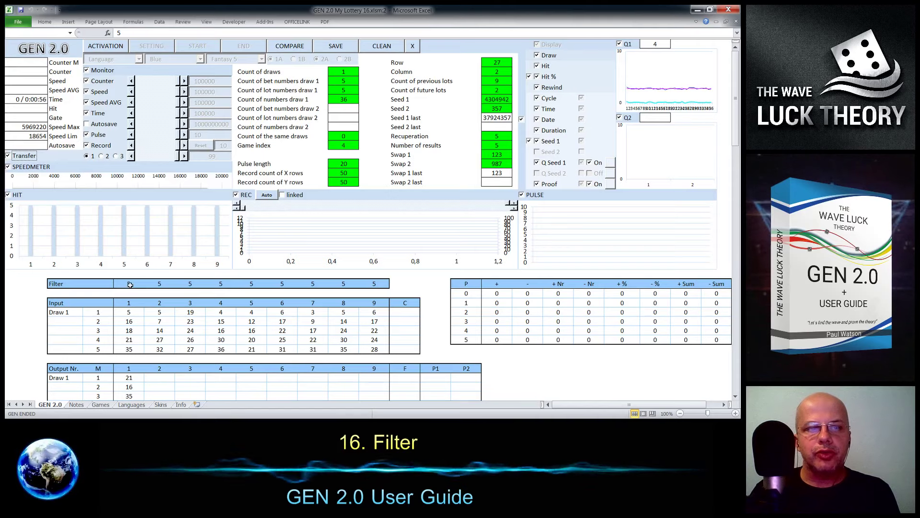
- Clear the filter values of all nine columns
left_click_drag(130, 287, 364, 281)
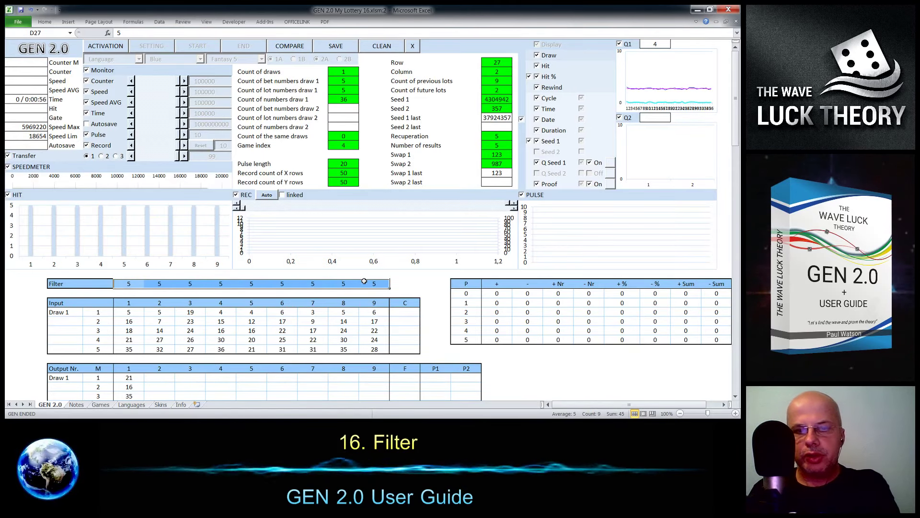
key("Delete")
left_click(334, 284)
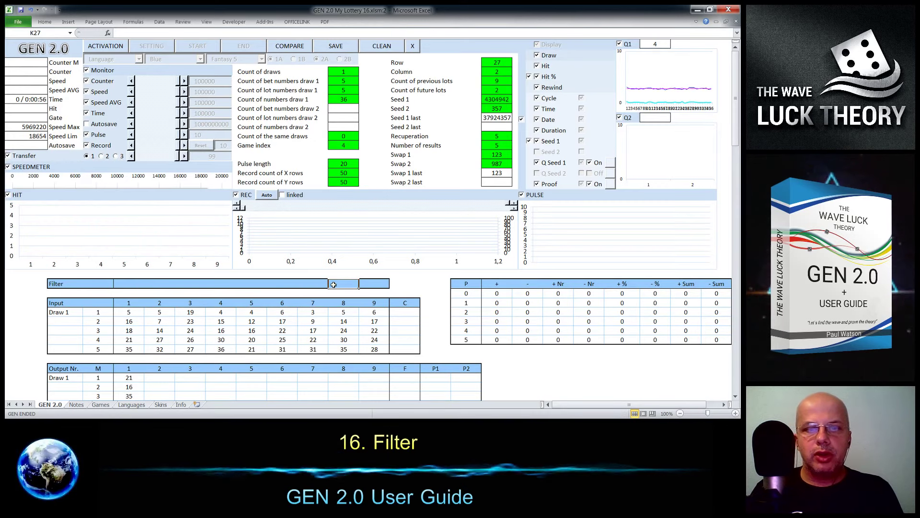
- Set the filter values of columns 7, 8 and 9 to 1, 2 and 3
left_click(310, 284)
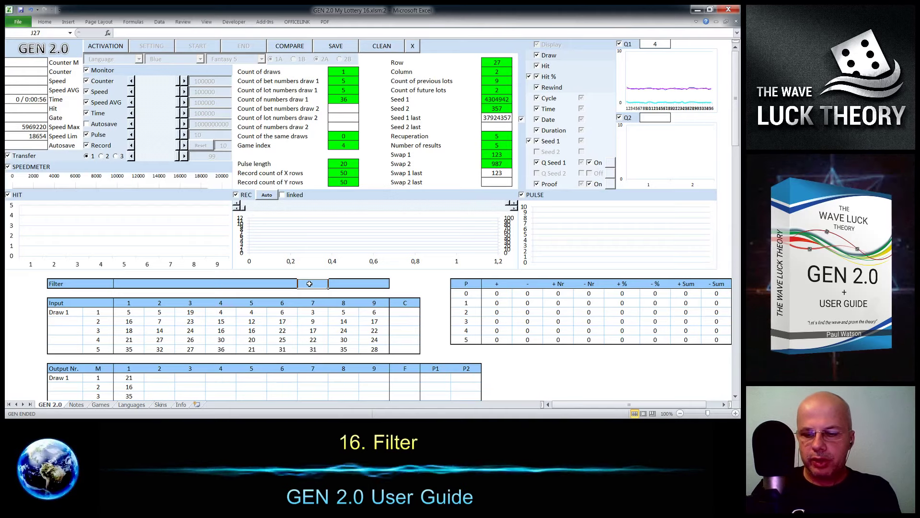
type("1")
key("Tab")
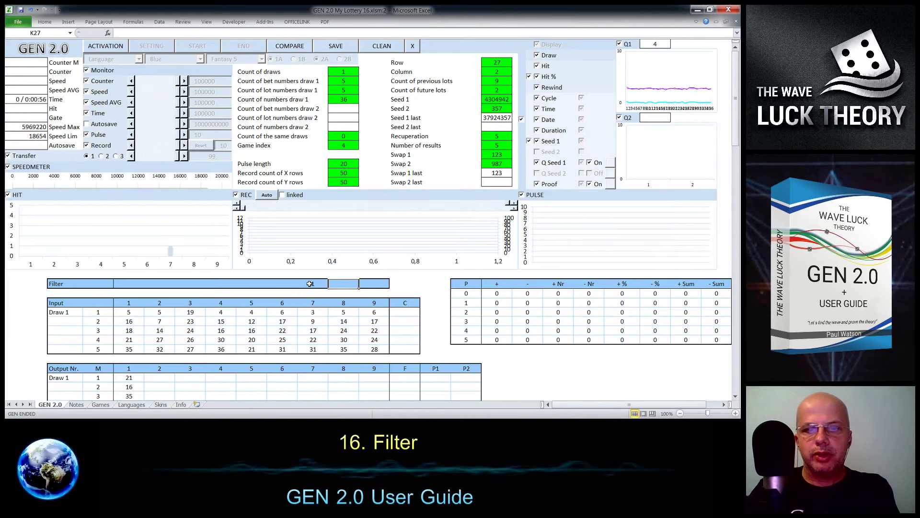
type("2")
key("Tab")
type("3")
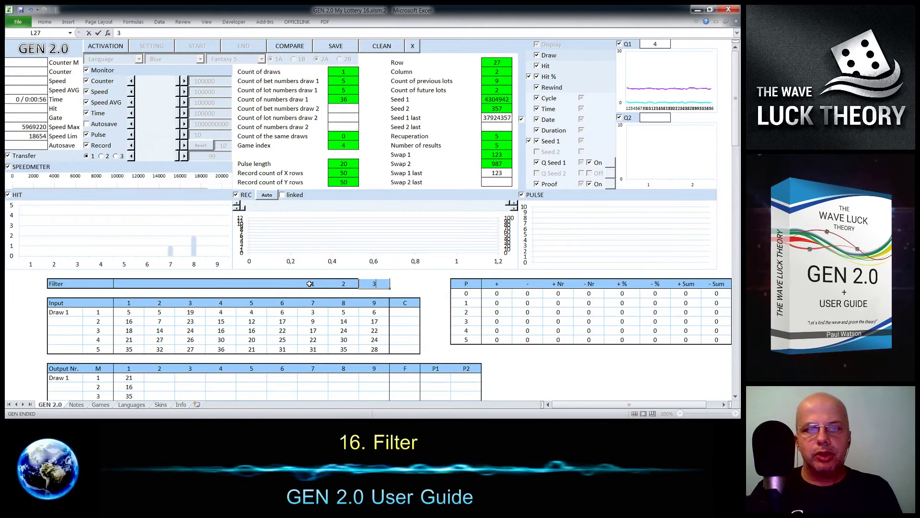
left_click(297, 283)
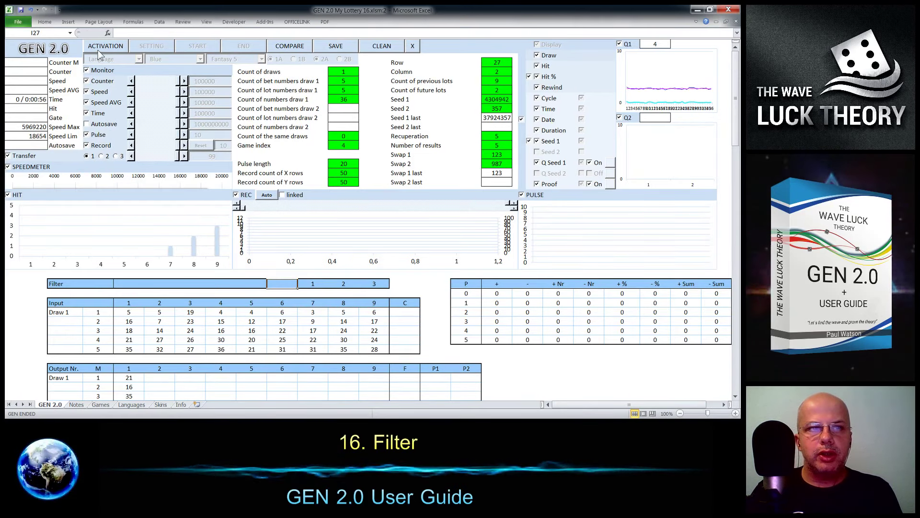
- Restart the generator with the new filter and reduce the Pulse monitor setting to 1
left_click(191, 46)
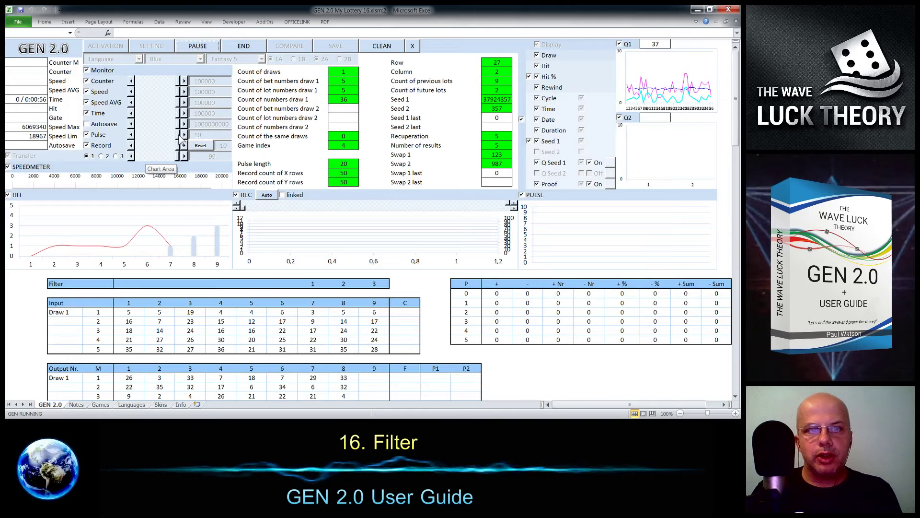
left_click_drag(181, 135, 137, 136)
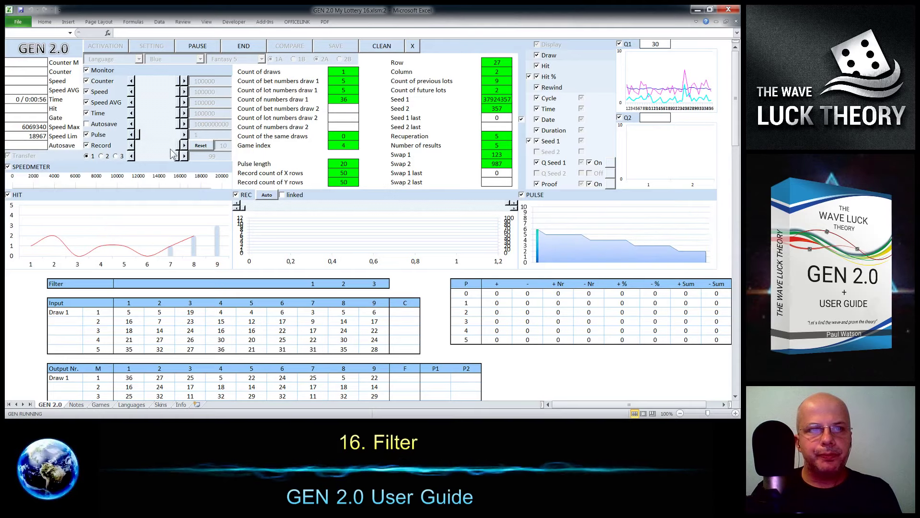
- End the generator run, clear the filter value of column 7 and set columns 8 and 9 to 1 and 2
left_click(243, 47)
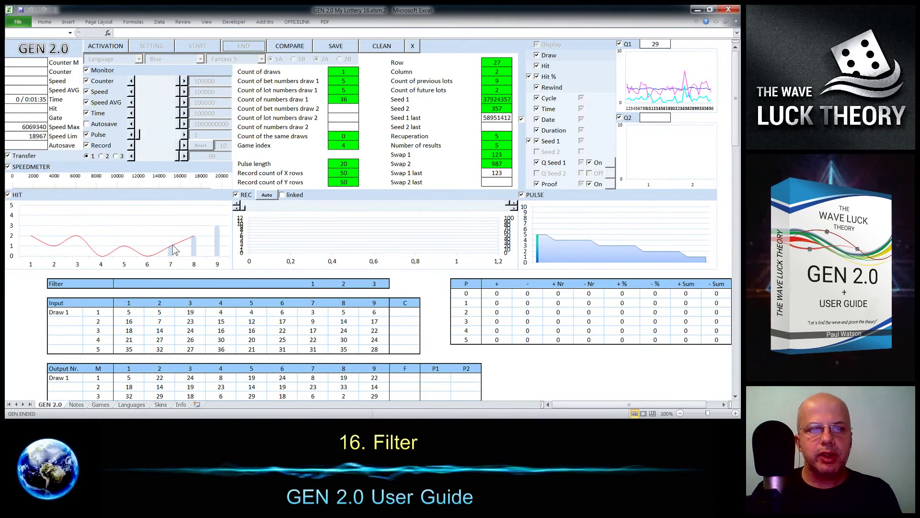
left_click(343, 284)
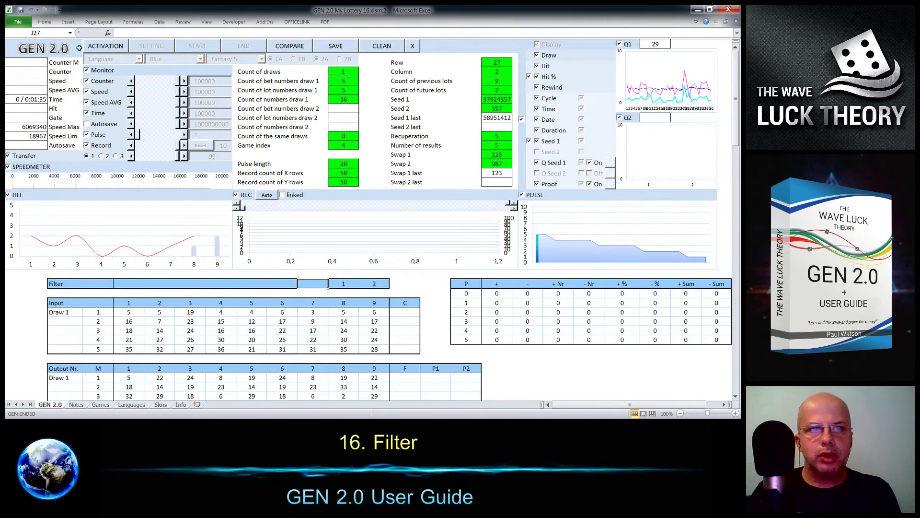
- Activate and start the generator with the new filter, and disable the whole group of display options
left_click(94, 48)
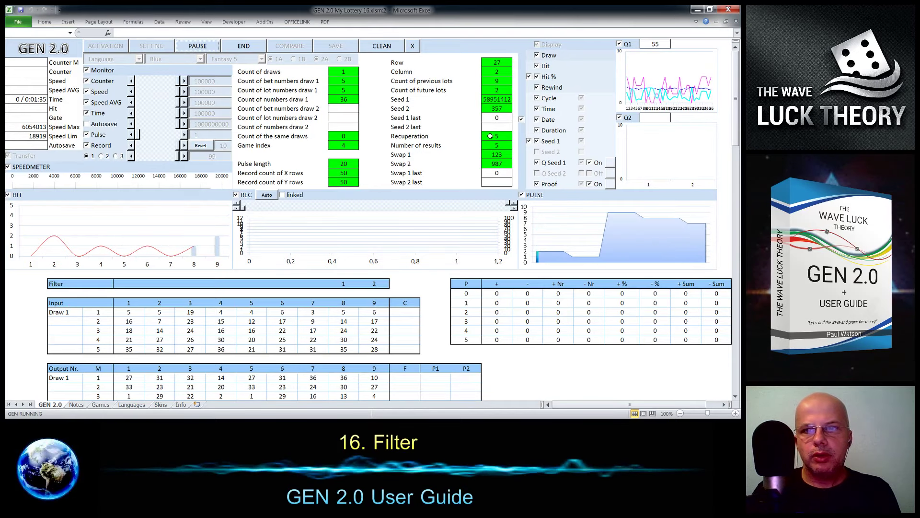
left_click(521, 120)
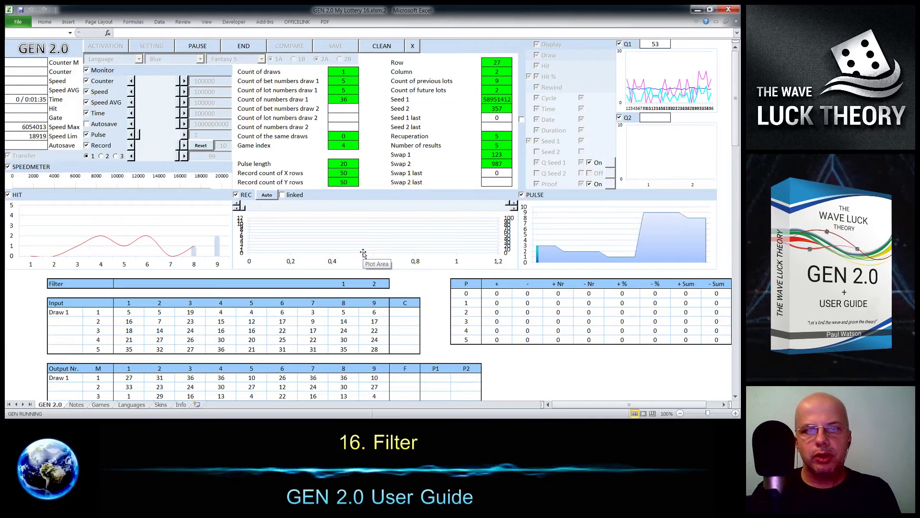
left_click(433, 207)
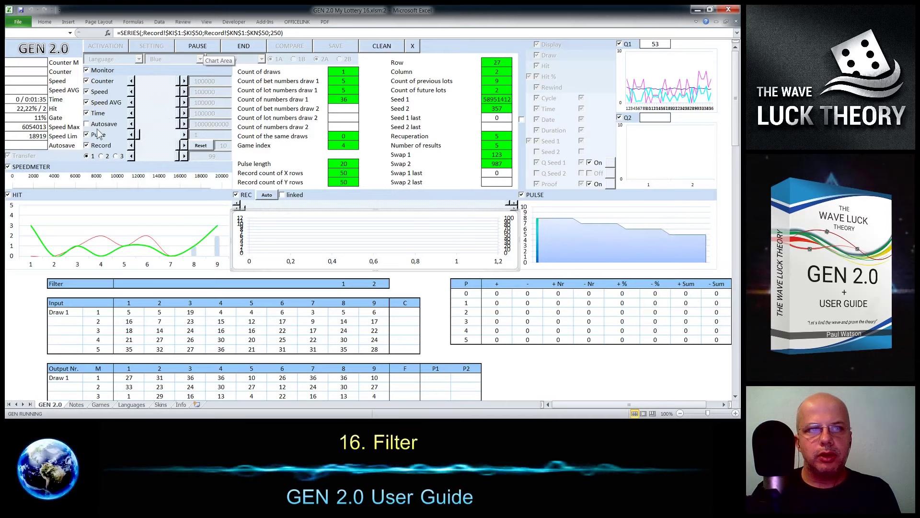
- End the generator run and replace the filter values with 2 in column 1 and 1 in column 2, leaving the rest empty
left_click(237, 49)
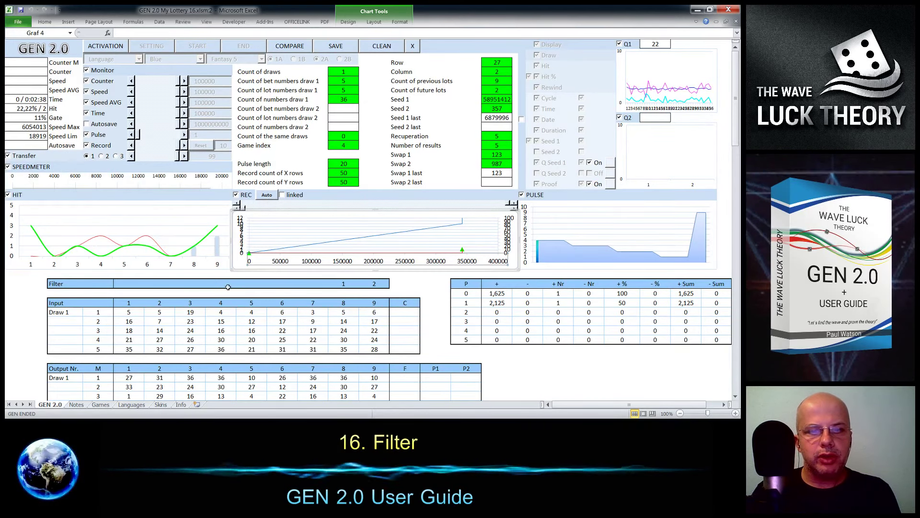
left_click(124, 283)
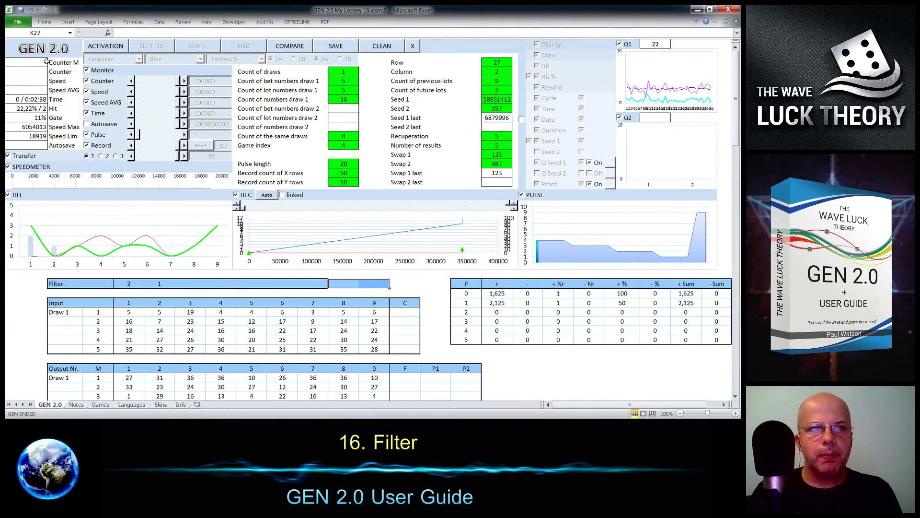
- Run the generator with the filter on columns 1 and 2, and end the run
left_click(104, 50)
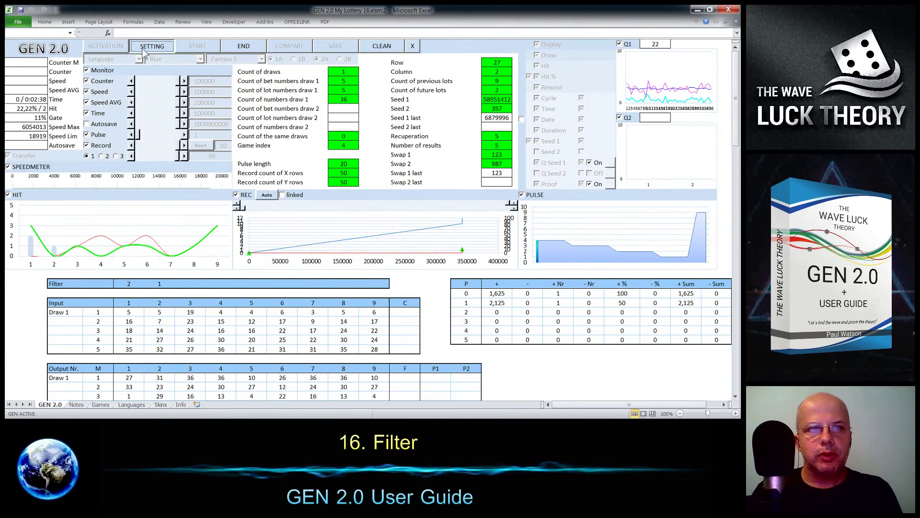
left_click(185, 47)
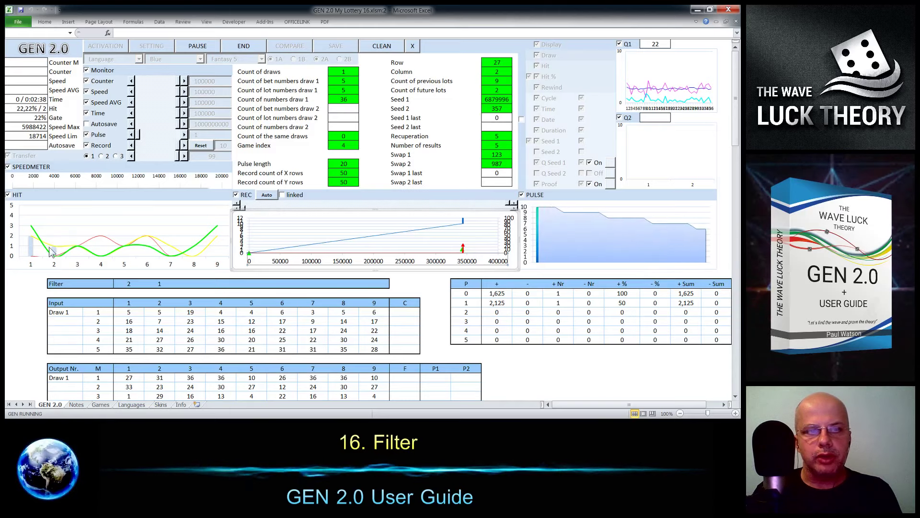
left_click(250, 49)
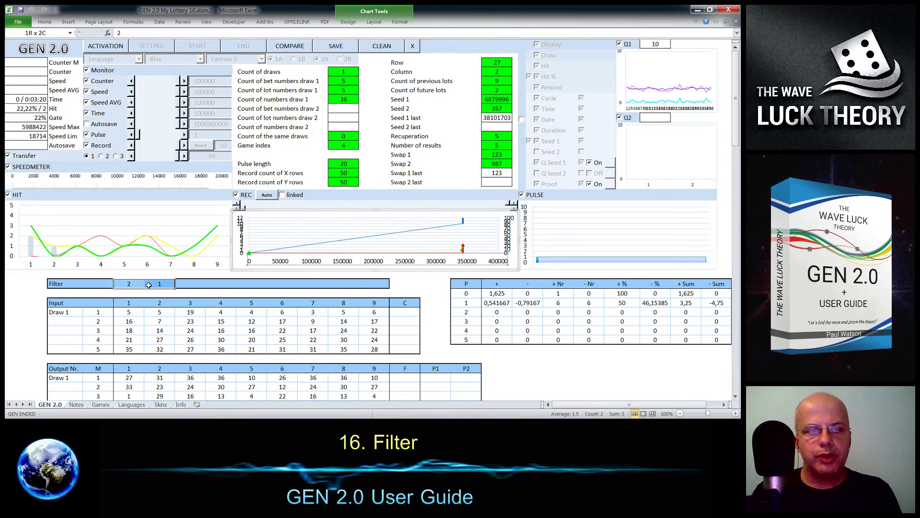
- Set the filter values of columns 1 to 3 to 3, 2, 1 and of columns 7 to 9 to 1, 2, 3
left_click_drag(166, 284, 164, 285)
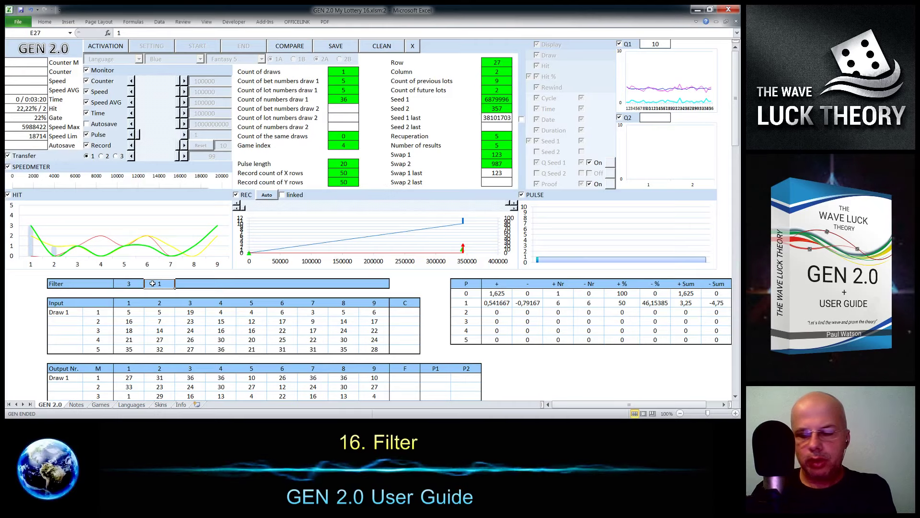
type("2")
left_click(189, 283)
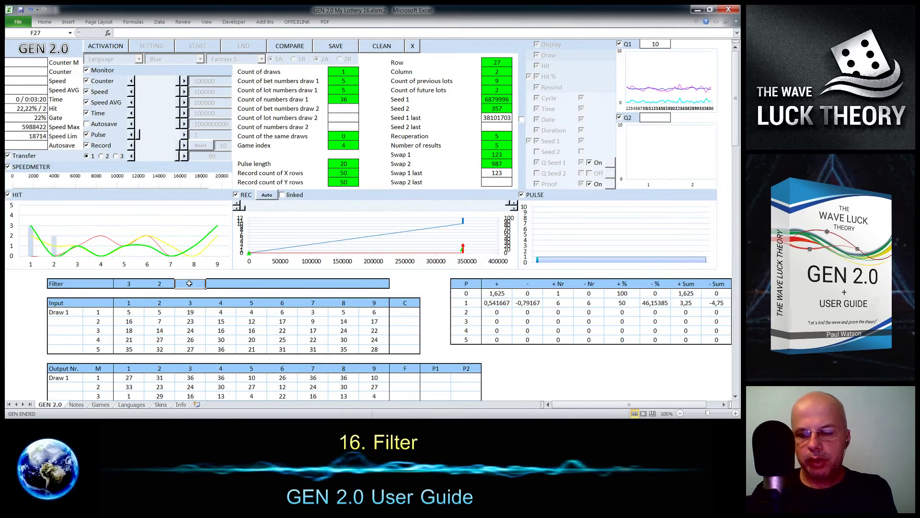
type("1")
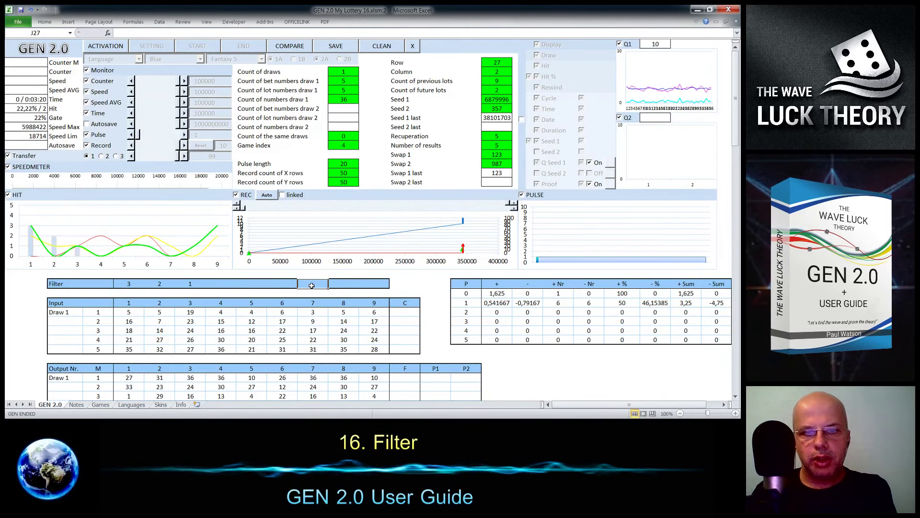
left_click(345, 285)
type("2")
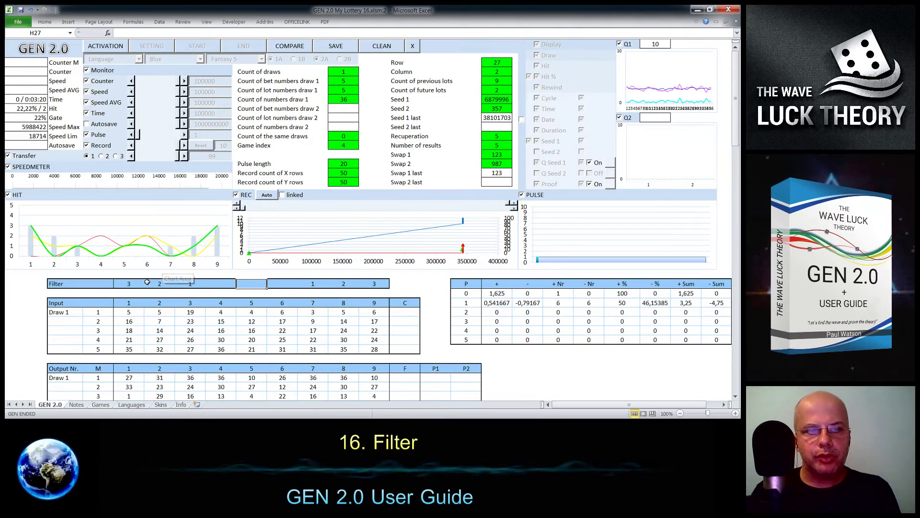
- Fill the filter row across all nine columns with alternating values 3 and 1, starting and ending with 3
left_click(127, 285)
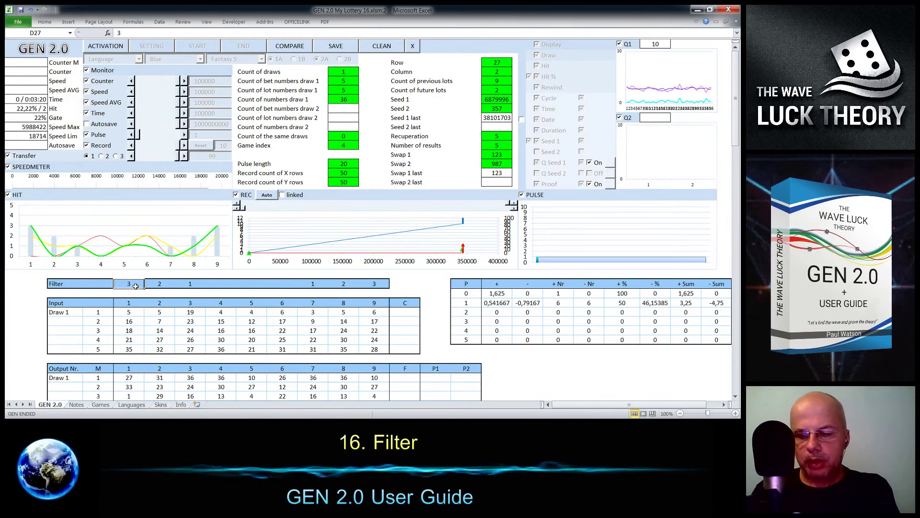
left_click(158, 284)
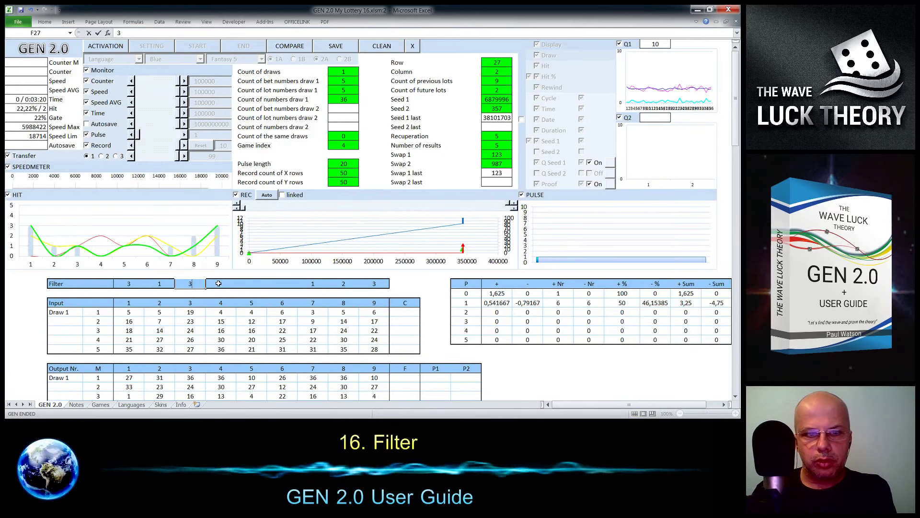
type("1")
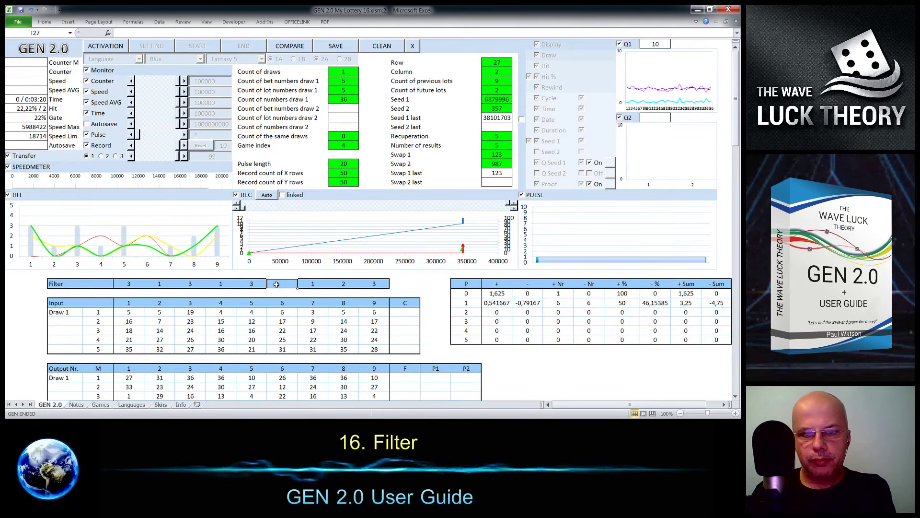
left_click(282, 284)
type("1")
left_click(309, 284)
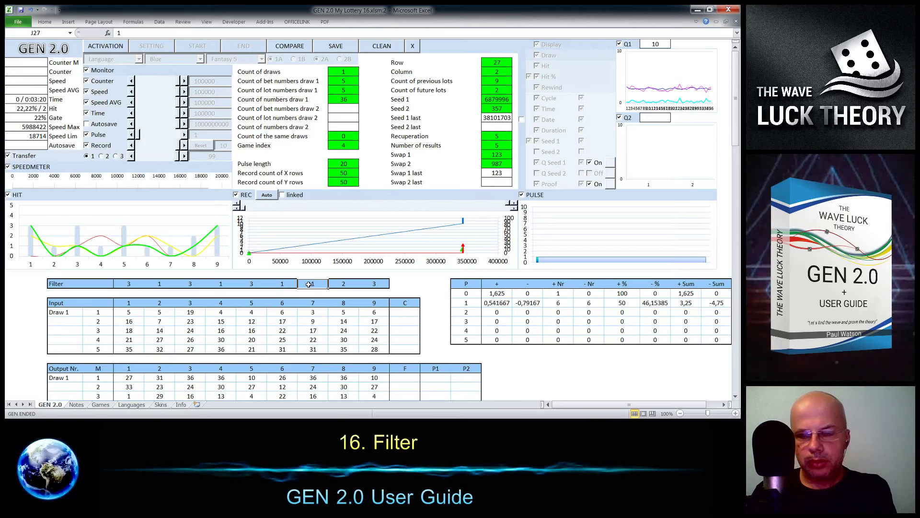
type("3")
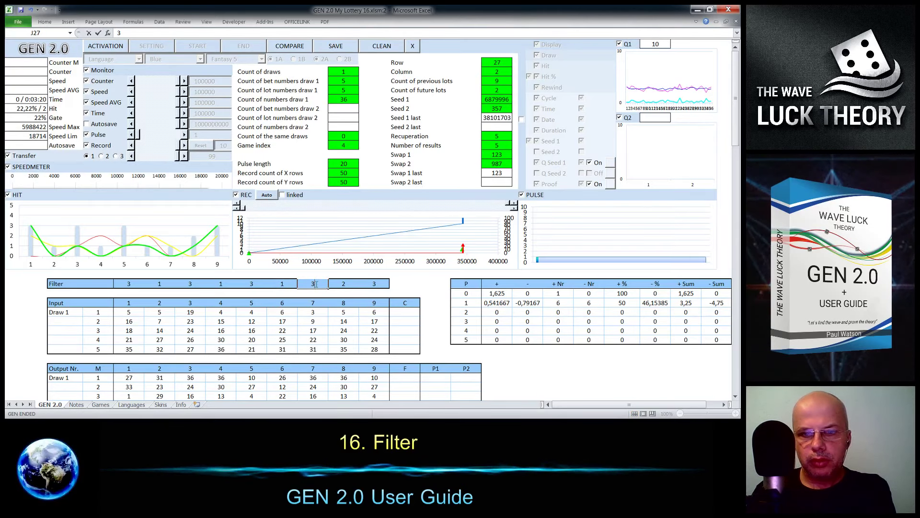
left_click(354, 284)
type("1")
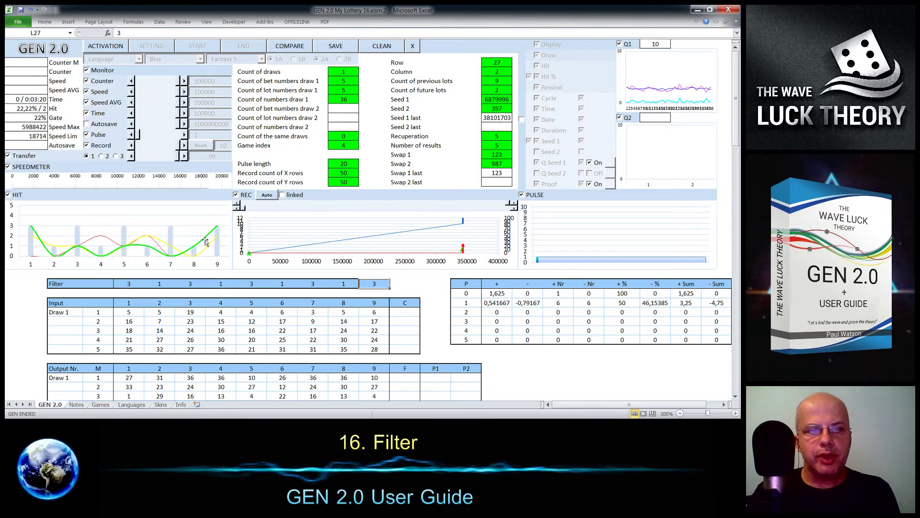
- Change the filter row to the repeating sequence 1, 2, 3 across all nine columns
left_click(127, 284)
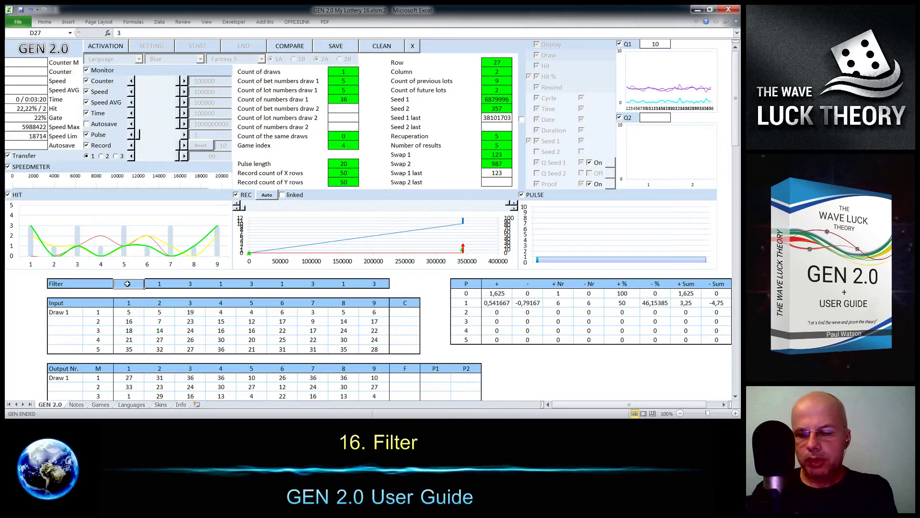
type("1")
left_click(170, 283)
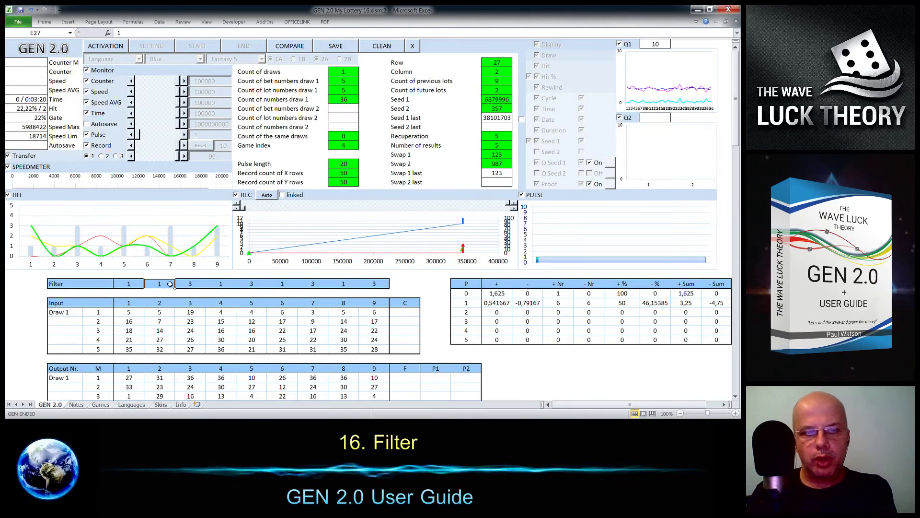
type("2")
left_click(249, 285)
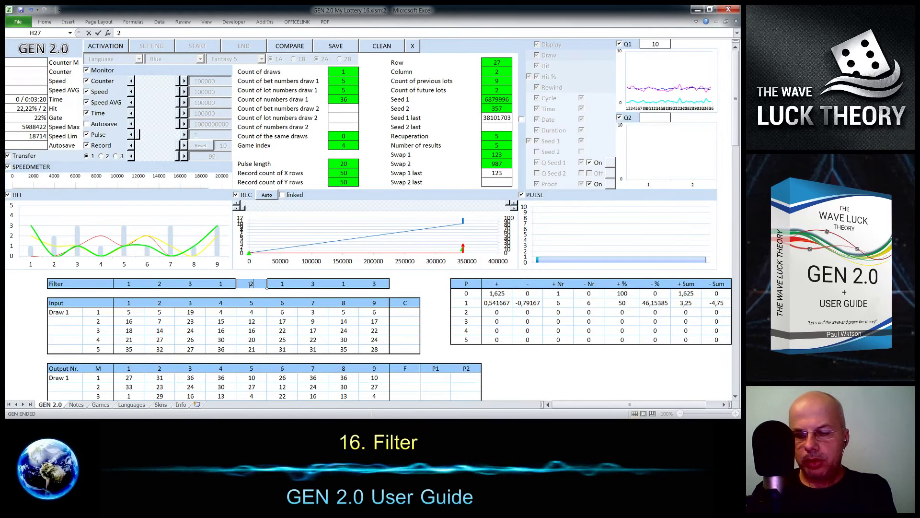
type("2")
left_click(286, 285)
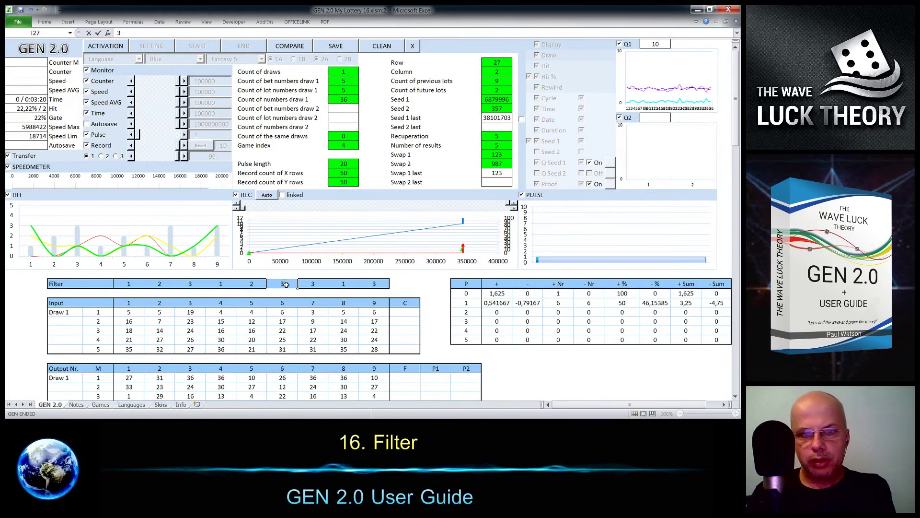
type("1")
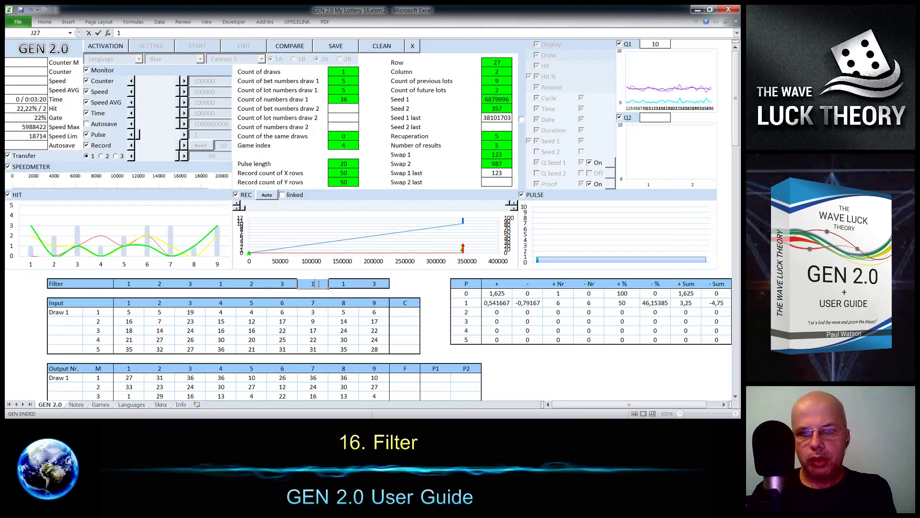
left_click(339, 285)
type("2")
left_click(374, 284)
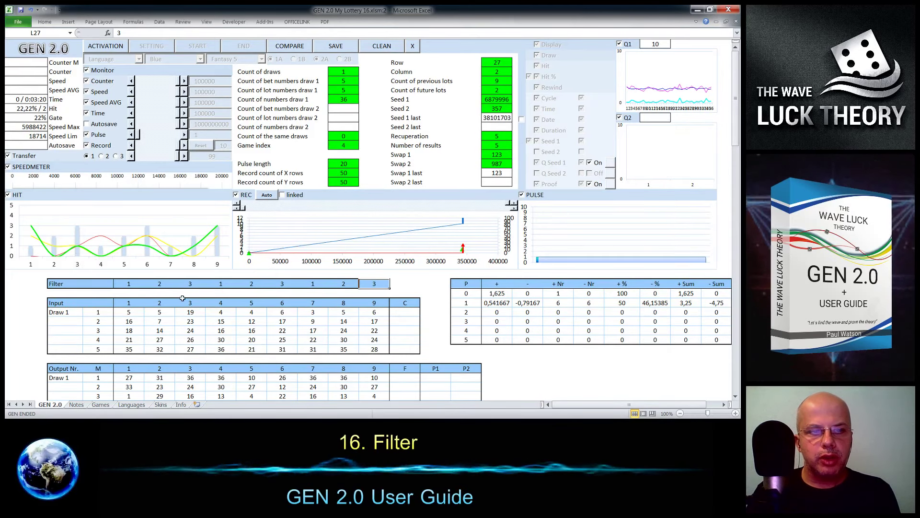
- Set the filter values of columns 4 to 9 to 4, 1, 2, 3, 4 and 1
left_click(218, 284)
type("4")
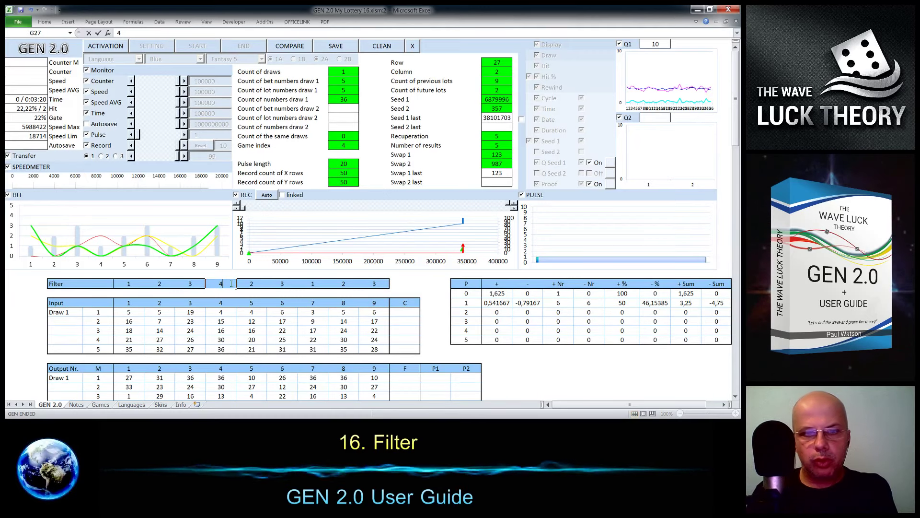
left_click(256, 285)
left_click(278, 284)
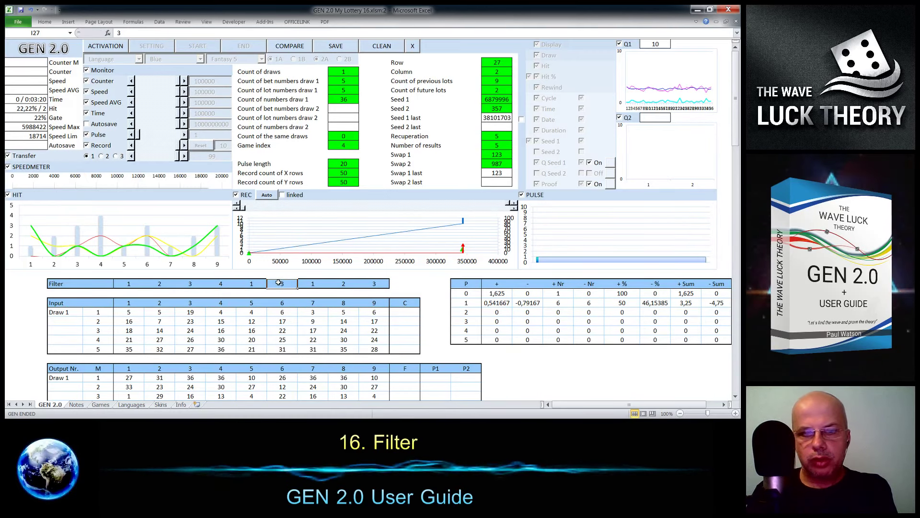
type("2")
left_click(305, 283)
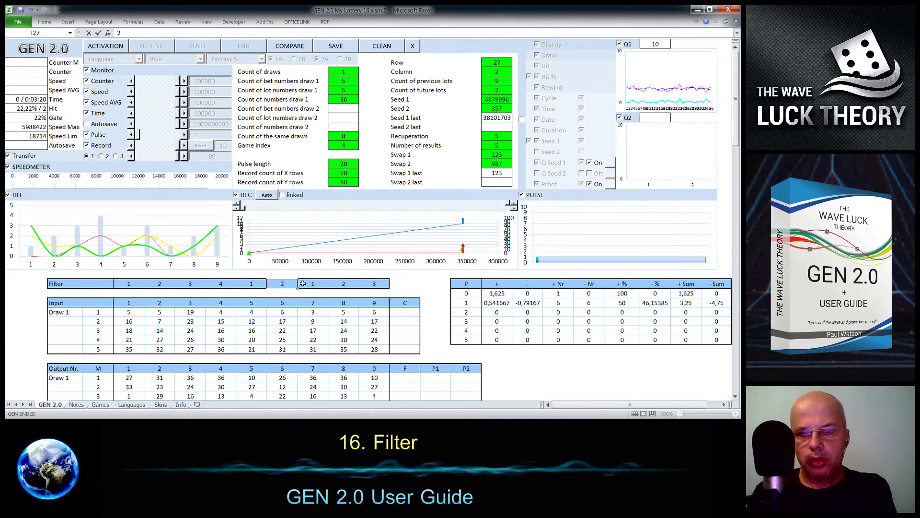
type("3")
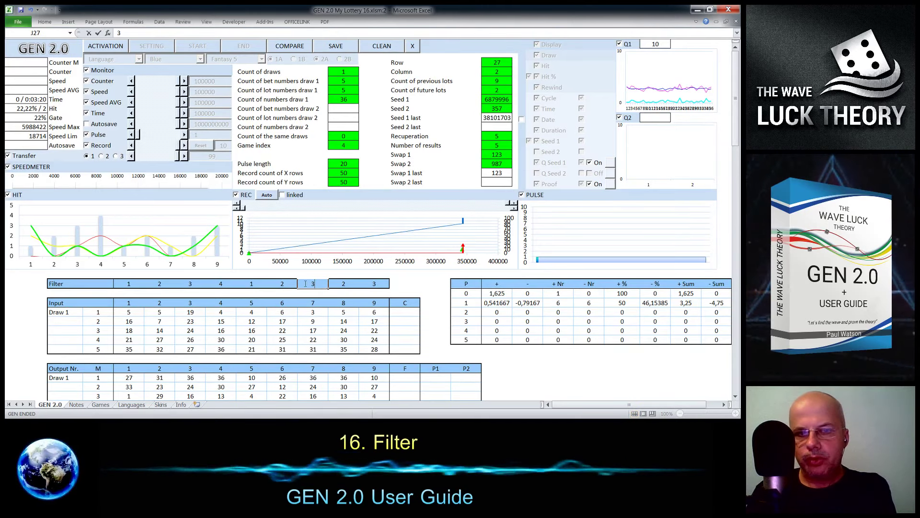
left_click(344, 287)
type("4")
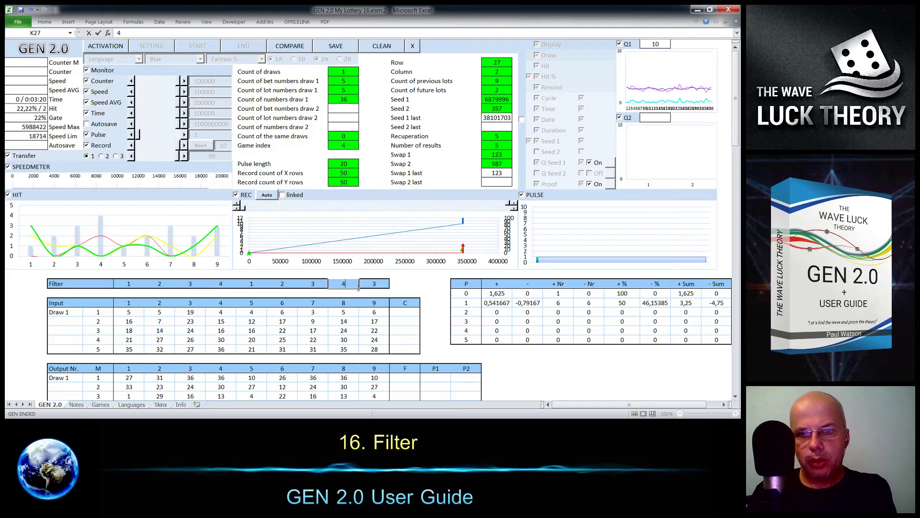
left_click(367, 284)
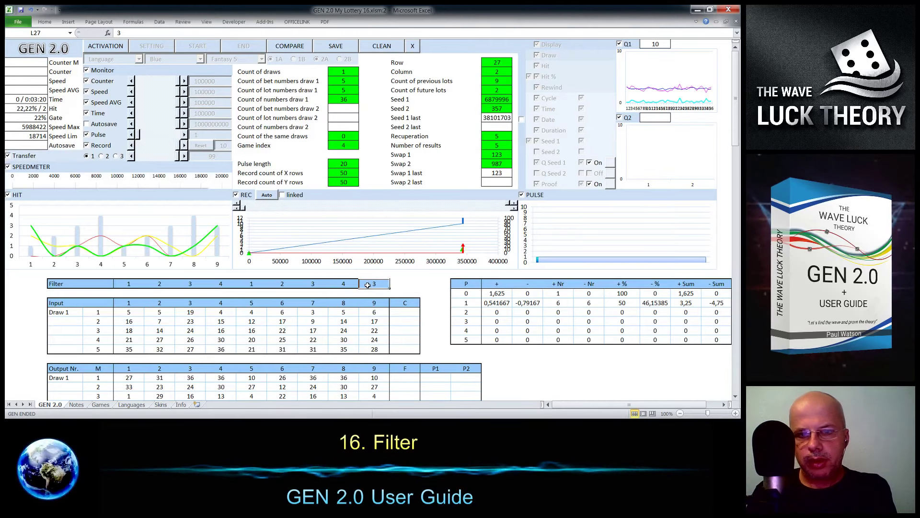
type("1")
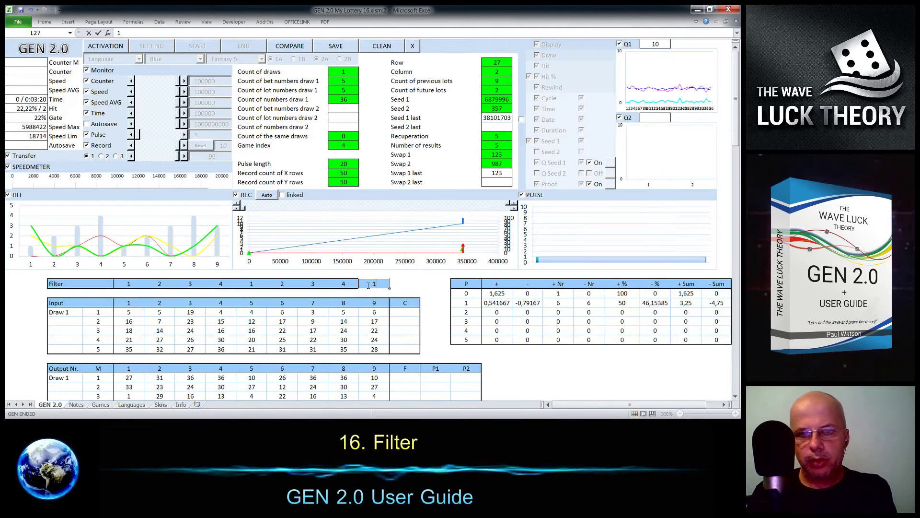
left_click(278, 284)
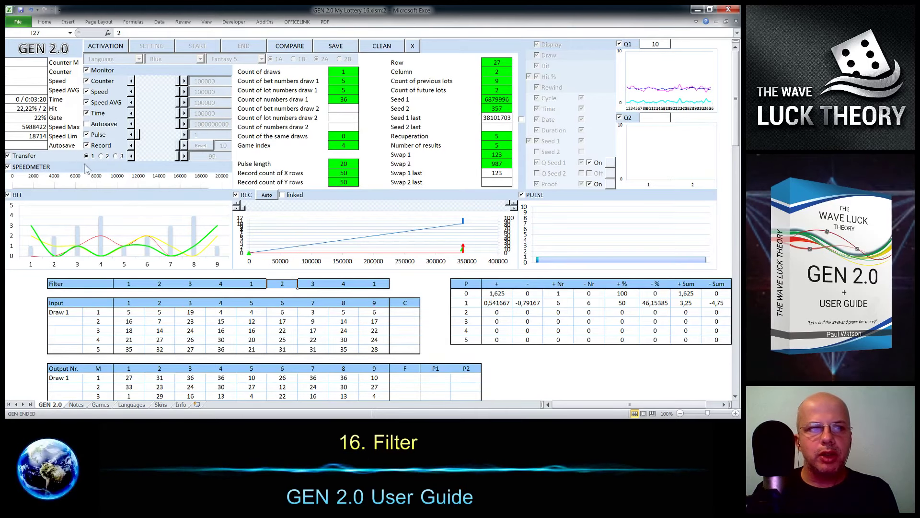
- Activate the generator, load its settings and start a run with the current filter row
left_click(109, 48)
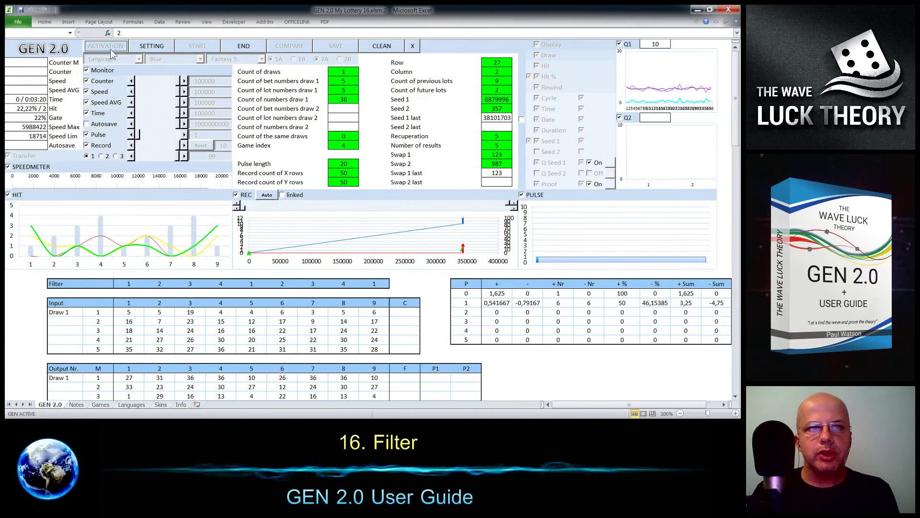
left_click(153, 47)
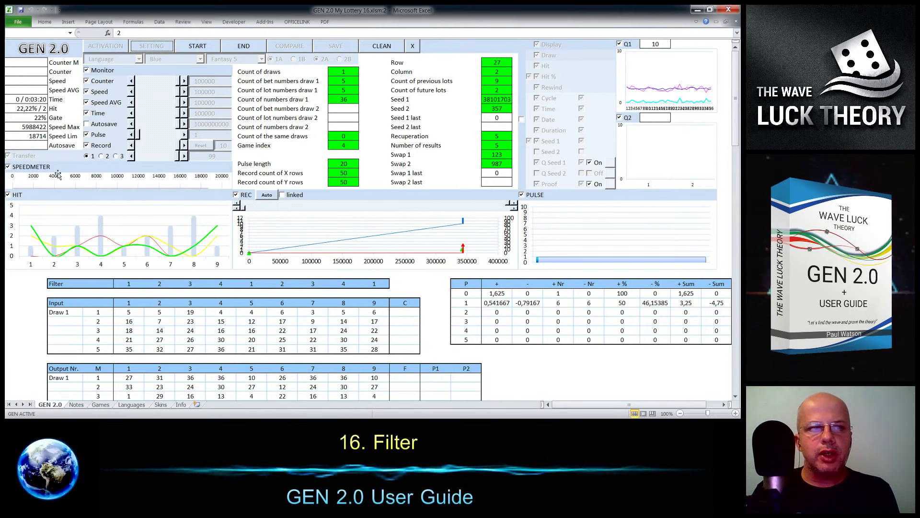
left_click(198, 47)
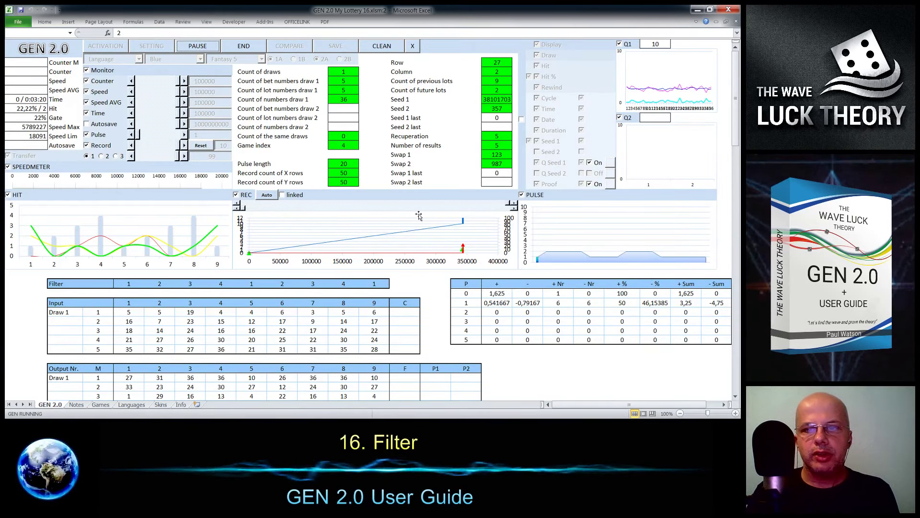
- Switch off the Pulse monitor option during the run and end the generator run
left_click(87, 136)
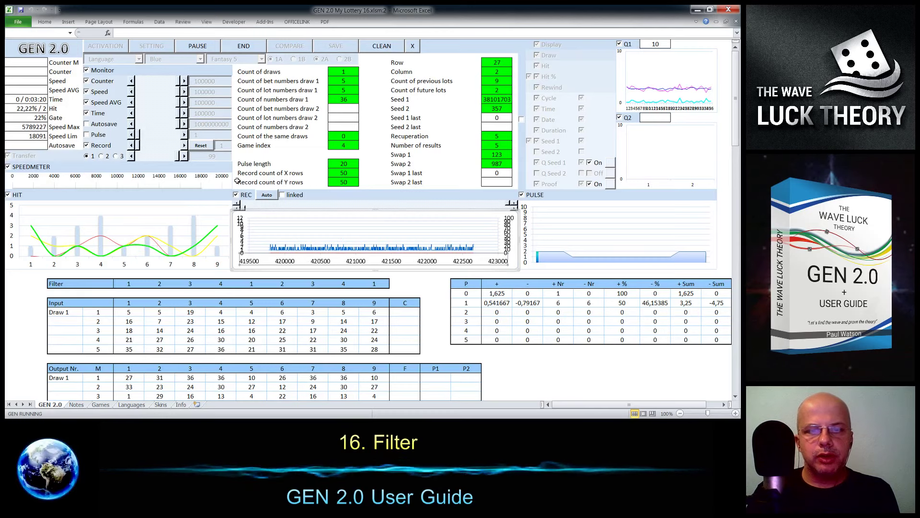
left_click(247, 46)
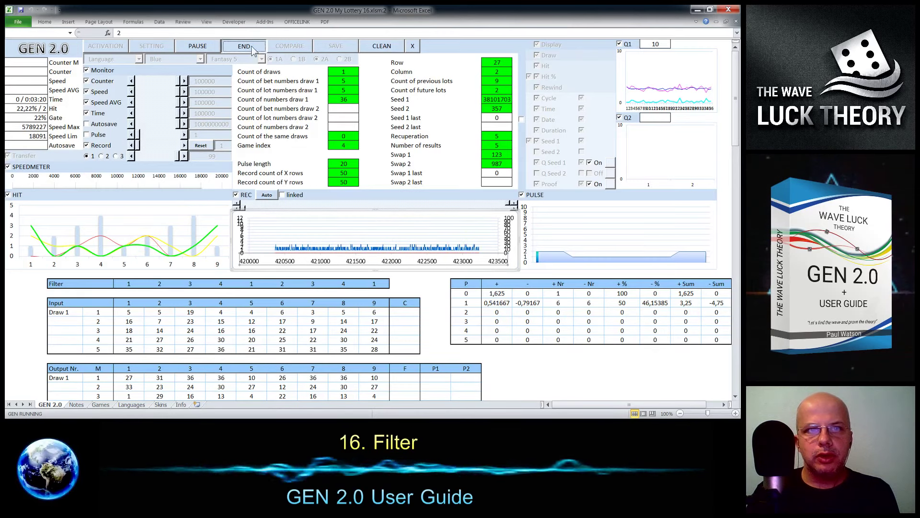
left_click(310, 210)
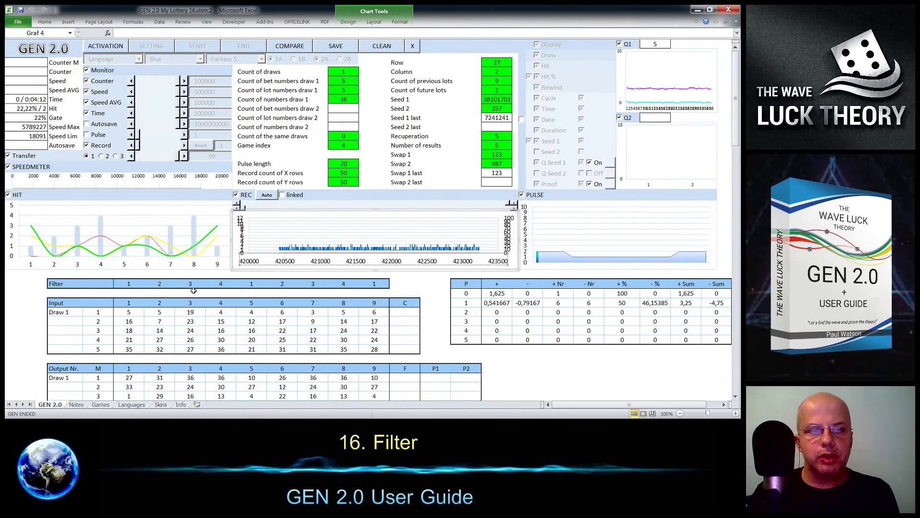
- Clear the filter values of columns 4 to 9 and run the generator with the shortened filter, ending the run
left_click_drag(217, 283, 363, 283)
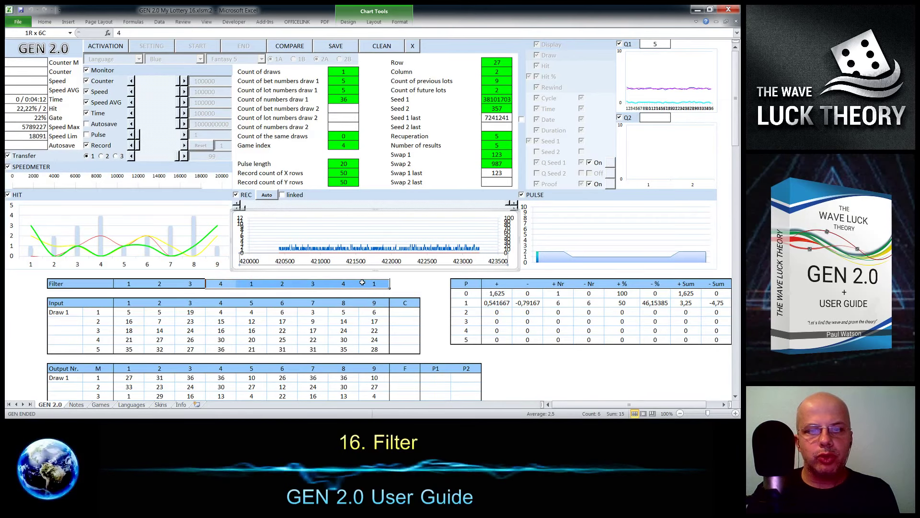
key("Delete")
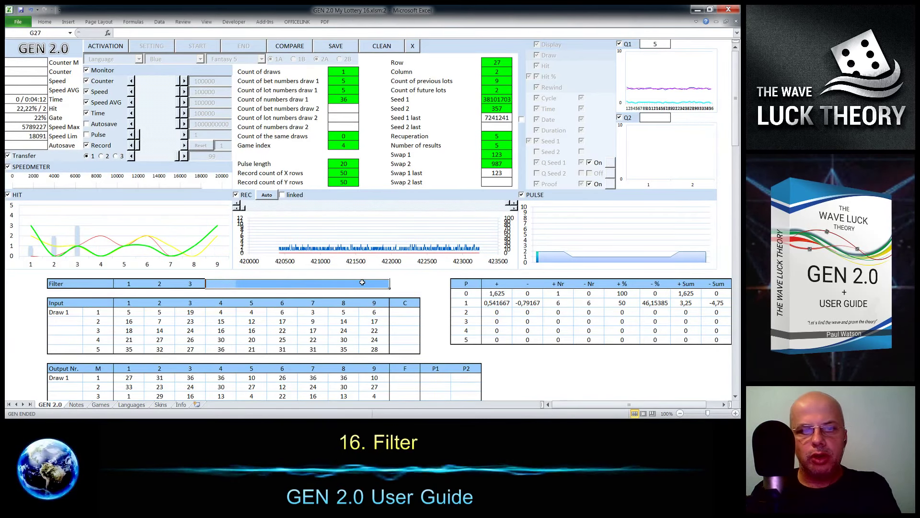
left_click(218, 284)
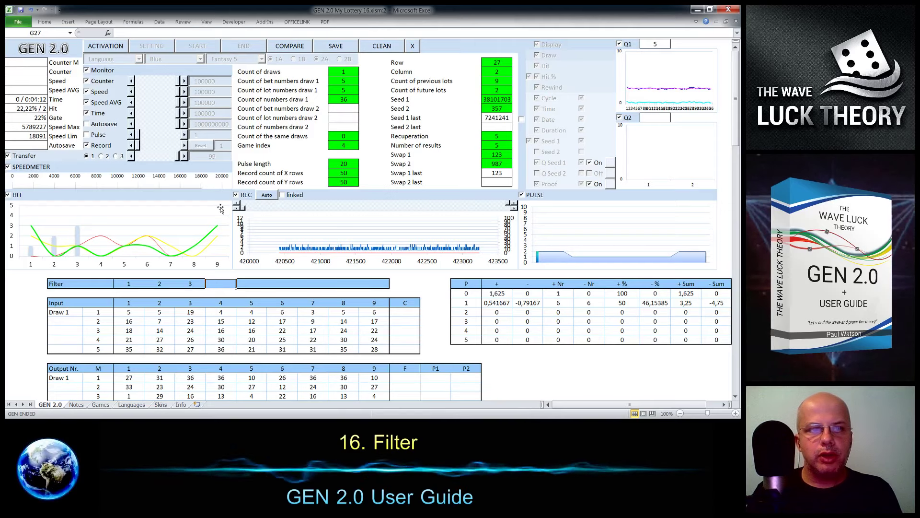
left_click(110, 50)
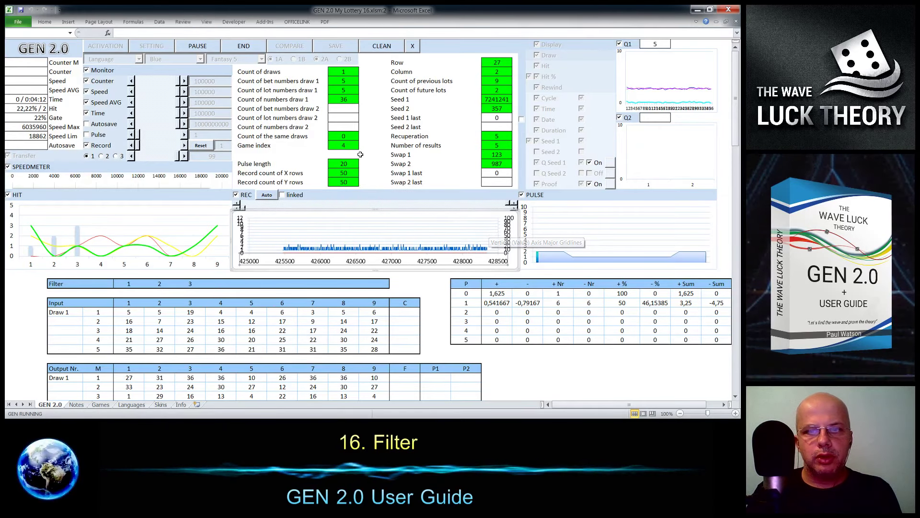
left_click(243, 45)
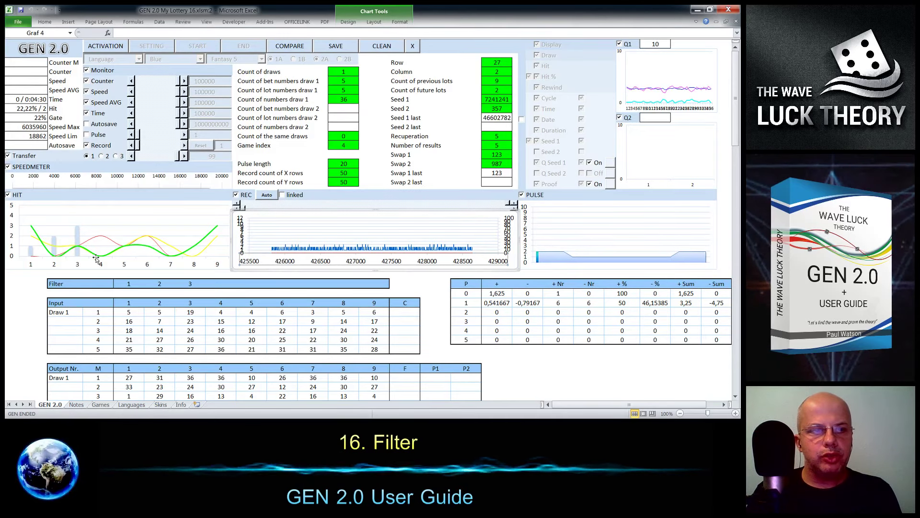
- Clear the filter value of column 3 and start a generator run with only columns 1 and 2 filtered
left_click(187, 283)
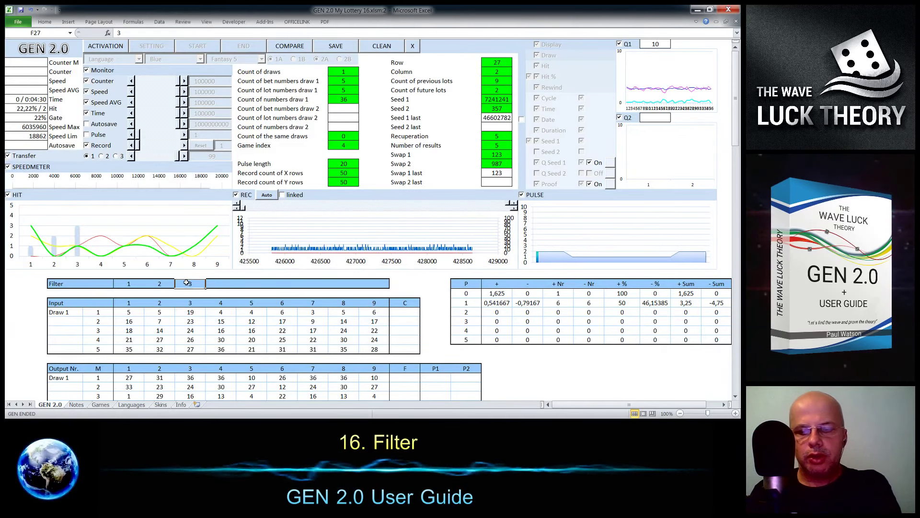
left_click(219, 285)
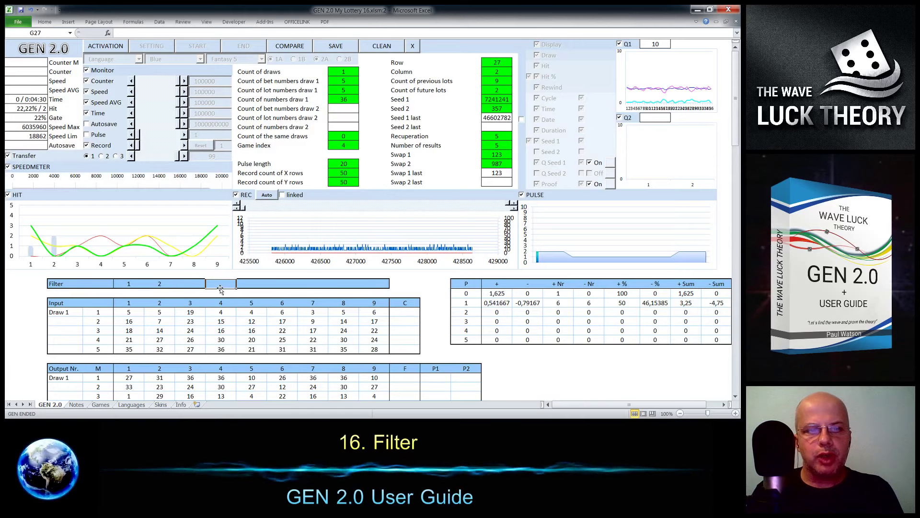
left_click(107, 47)
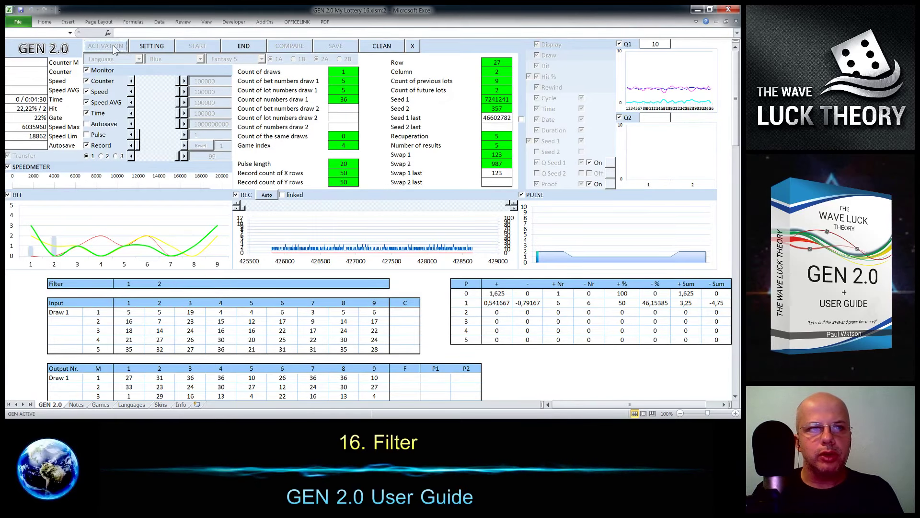
left_click(199, 46)
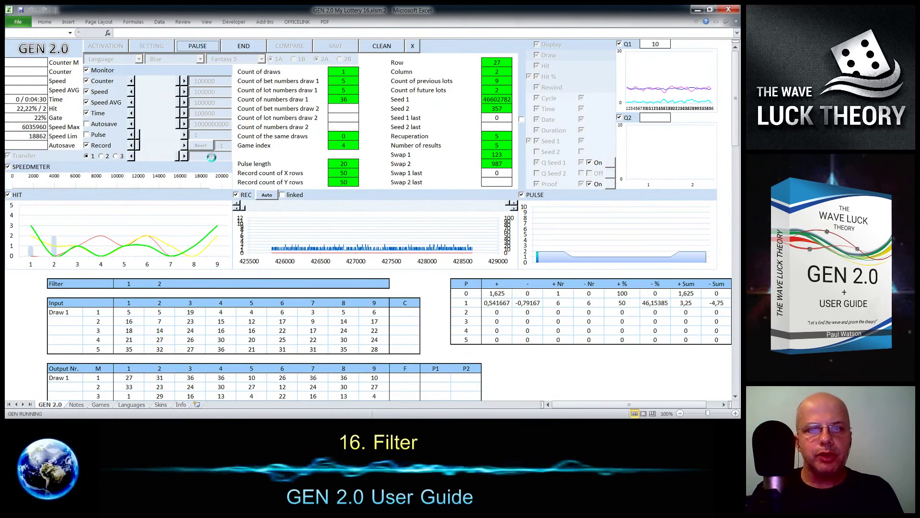